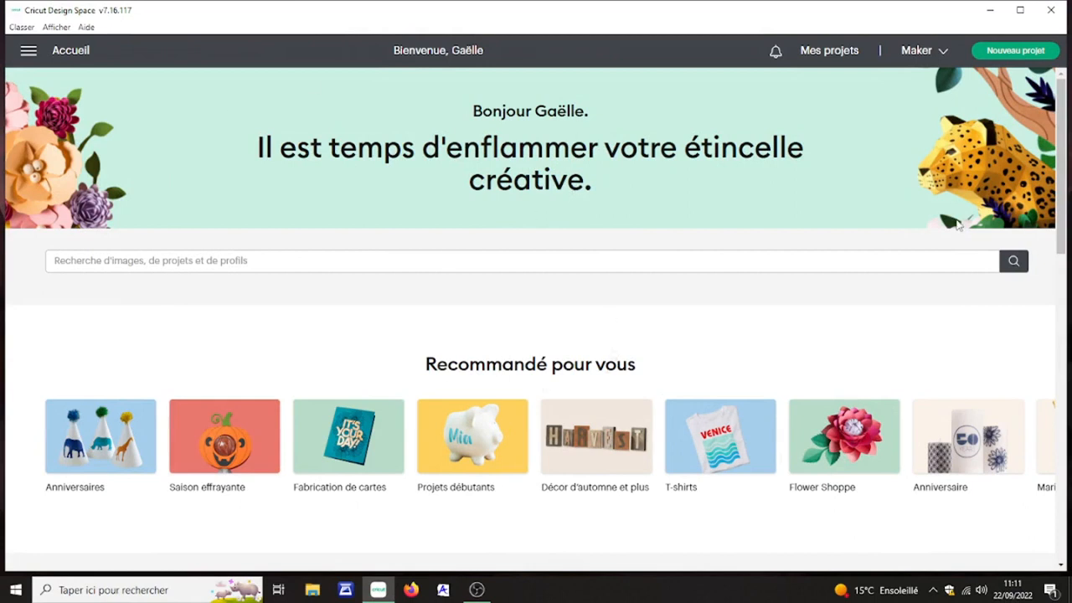
# Step: Start a new project and insert a square from the free basic shapes on the canvas
pyautogui.click(1025, 52)
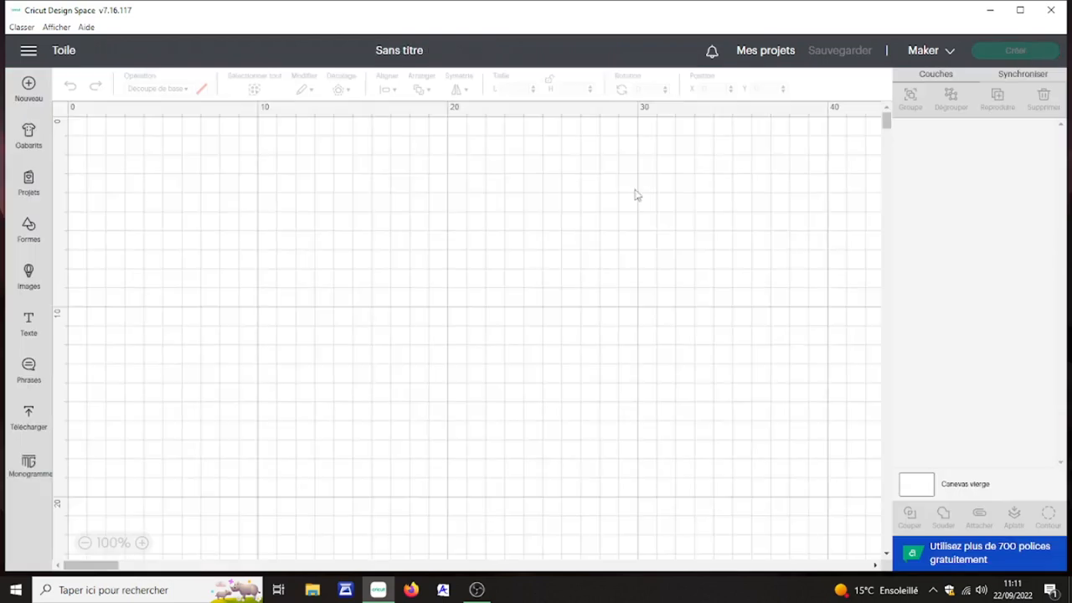
pyautogui.click(29, 233)
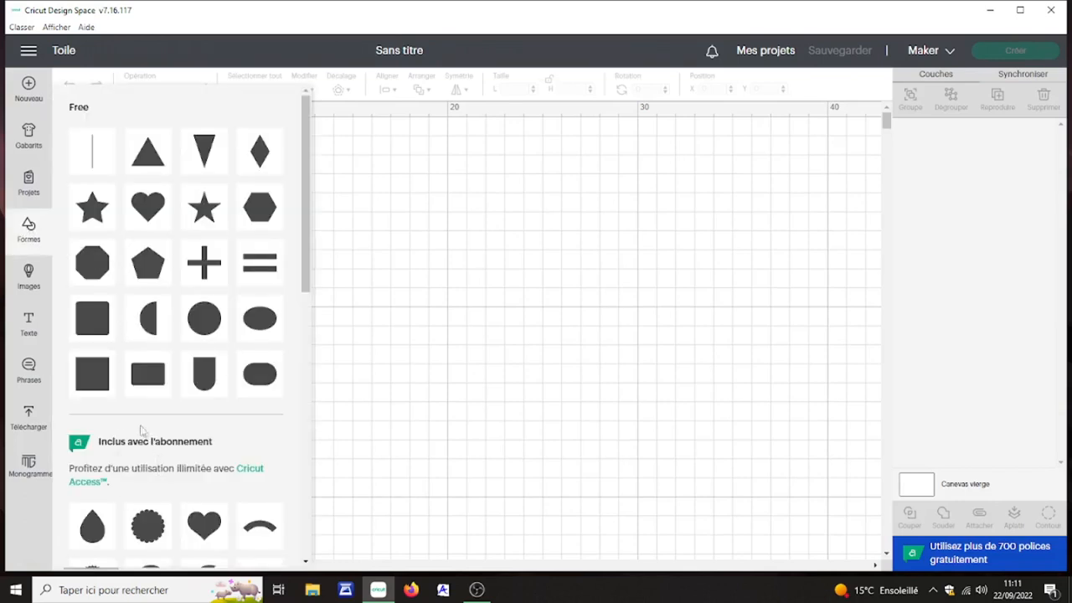
pyautogui.click(91, 379)
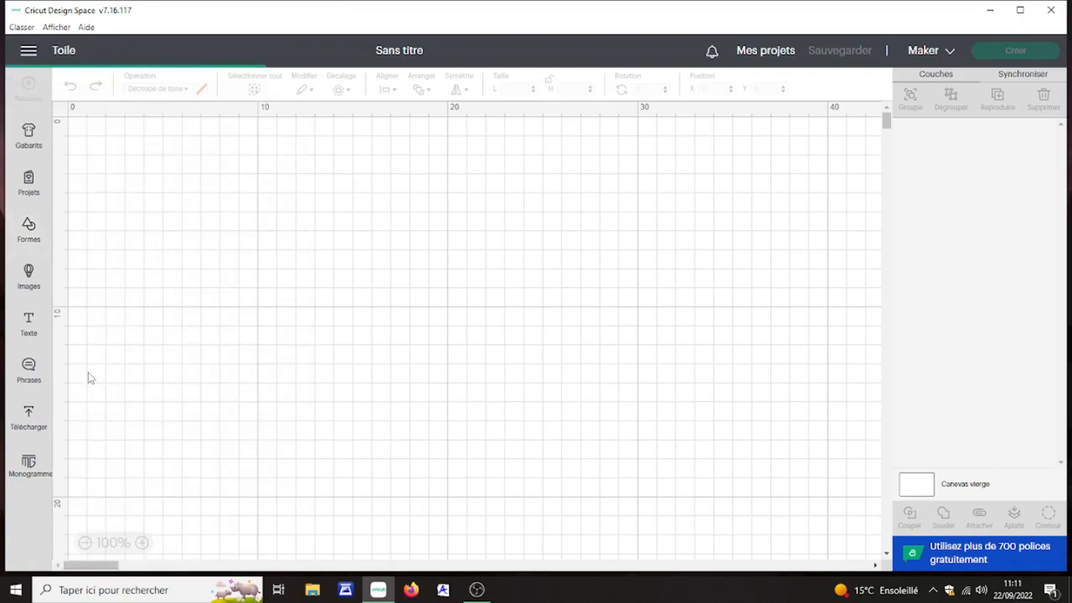
# Step: Insert the narrow downward-pointing triangle from the free shapes and spread the triangle and the square apart on the canvas
pyautogui.click(29, 224)
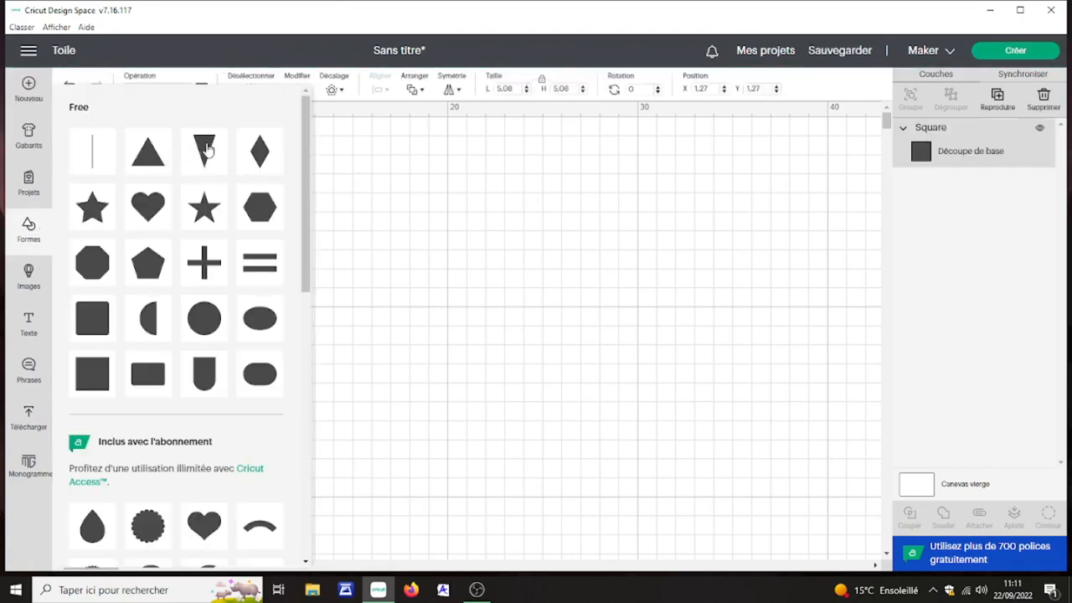
pyautogui.click(209, 150)
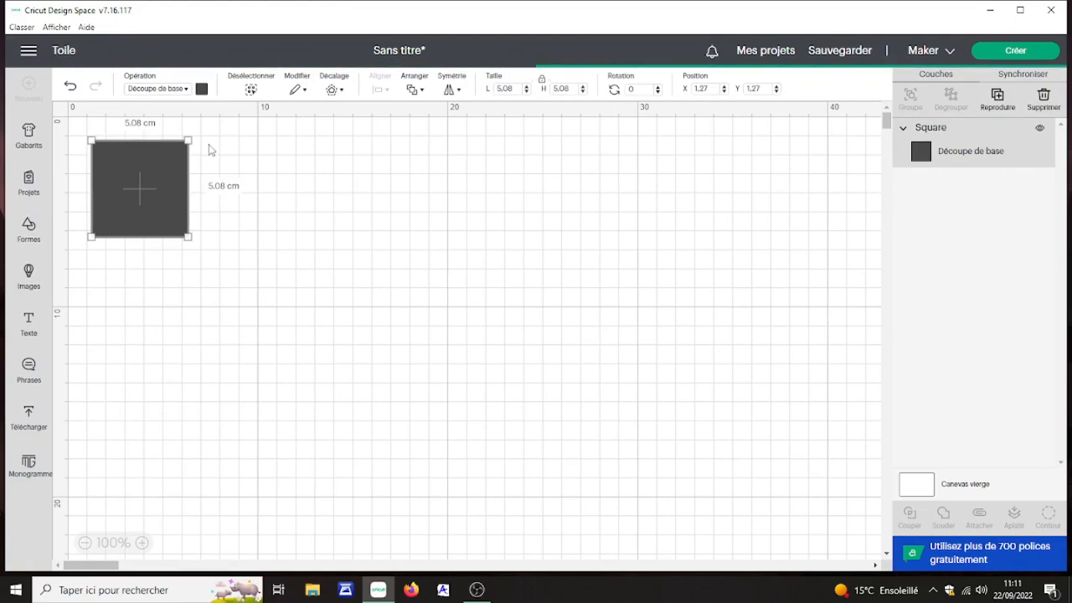
pyautogui.moveTo(155, 212); pyautogui.dragTo(403, 247)
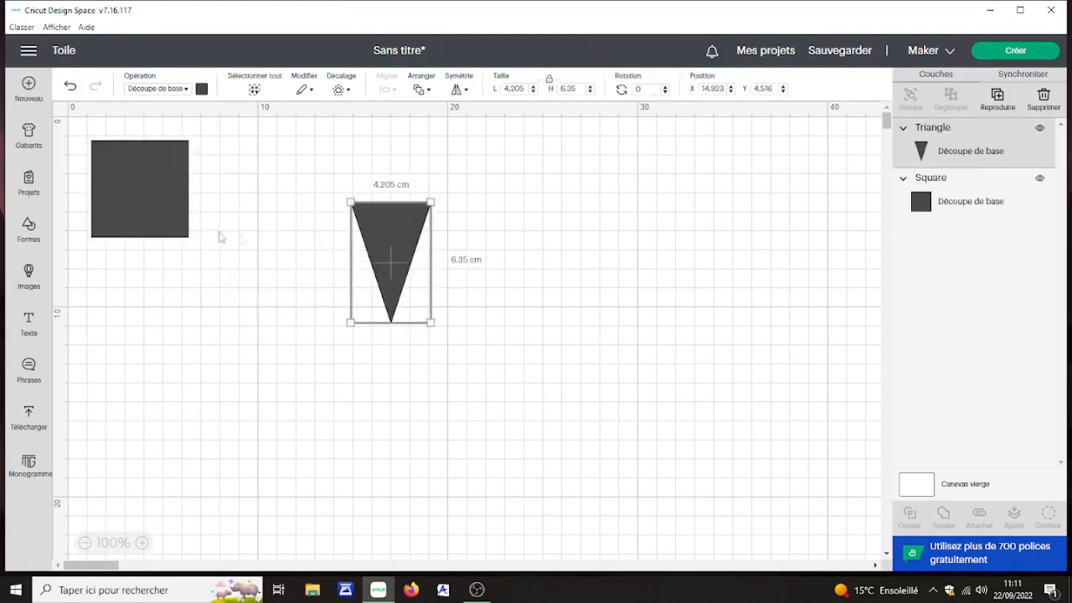
pyautogui.moveTo(154, 208); pyautogui.dragTo(225, 338)
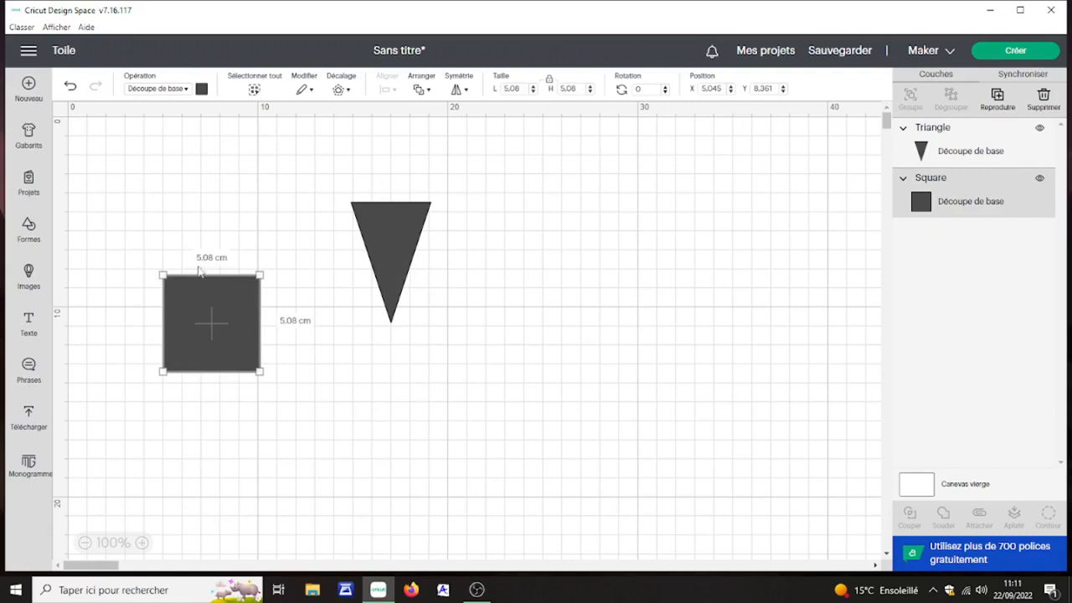
# Step: Set the triangle's width to 5.08 cm with its proportions locked and rotate it by 180 degrees
pyautogui.click(390, 222)
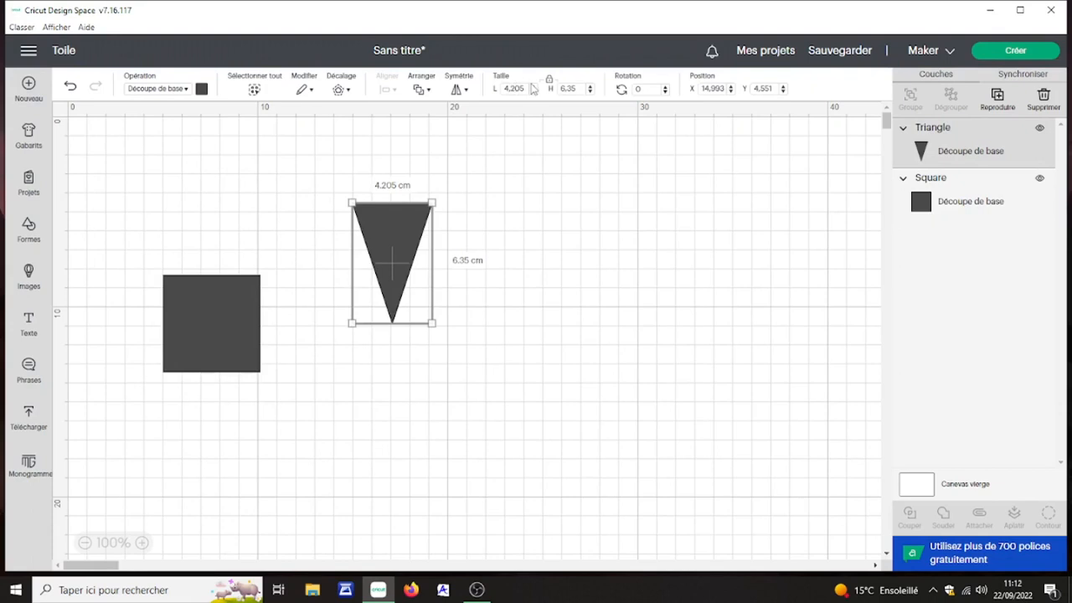
pyautogui.moveTo(527, 88); pyautogui.dragTo(490, 96)
pyautogui.write('5.08')
pyautogui.press('Return')
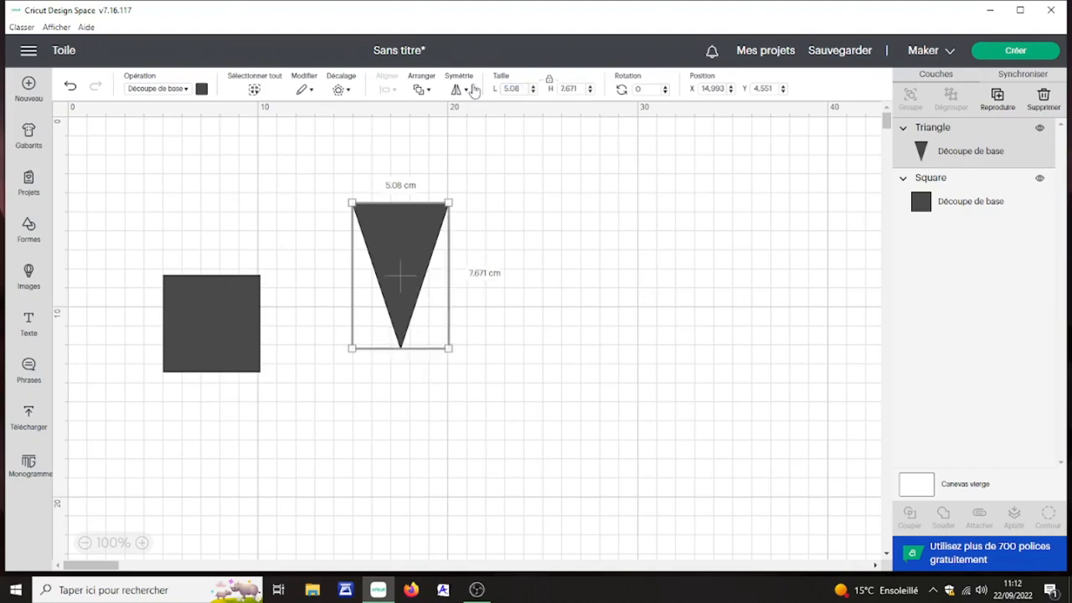
pyautogui.click(645, 89)
pyautogui.write('180')
pyautogui.press('Return')
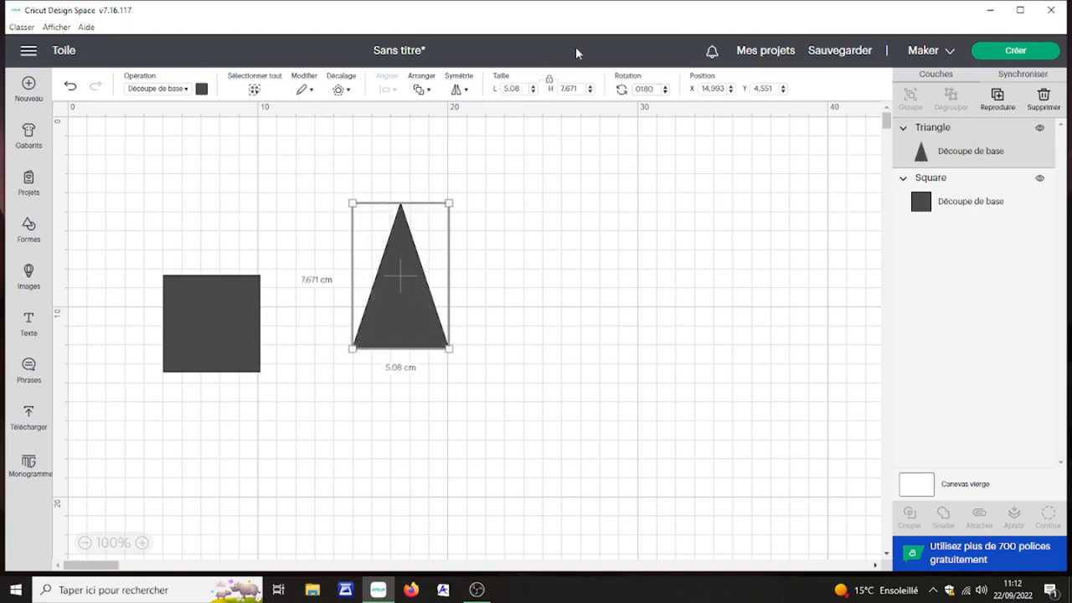
# Step: Place the triangle on the square's upper edge and centre the two shapes horizontally on each other
pyautogui.moveTo(421, 311); pyautogui.dragTo(227, 241)
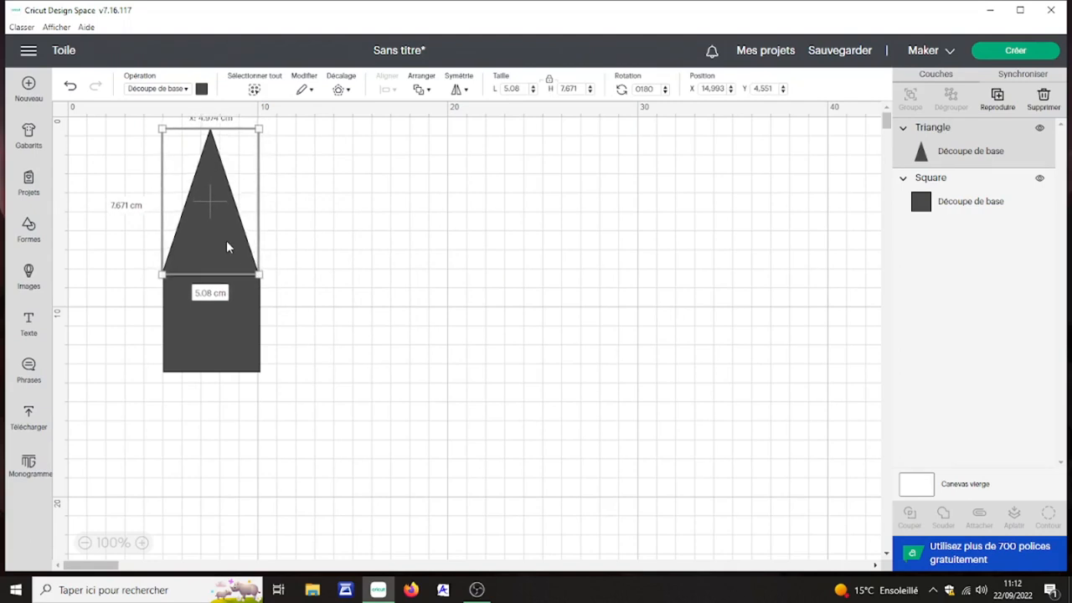
pyautogui.click(323, 265)
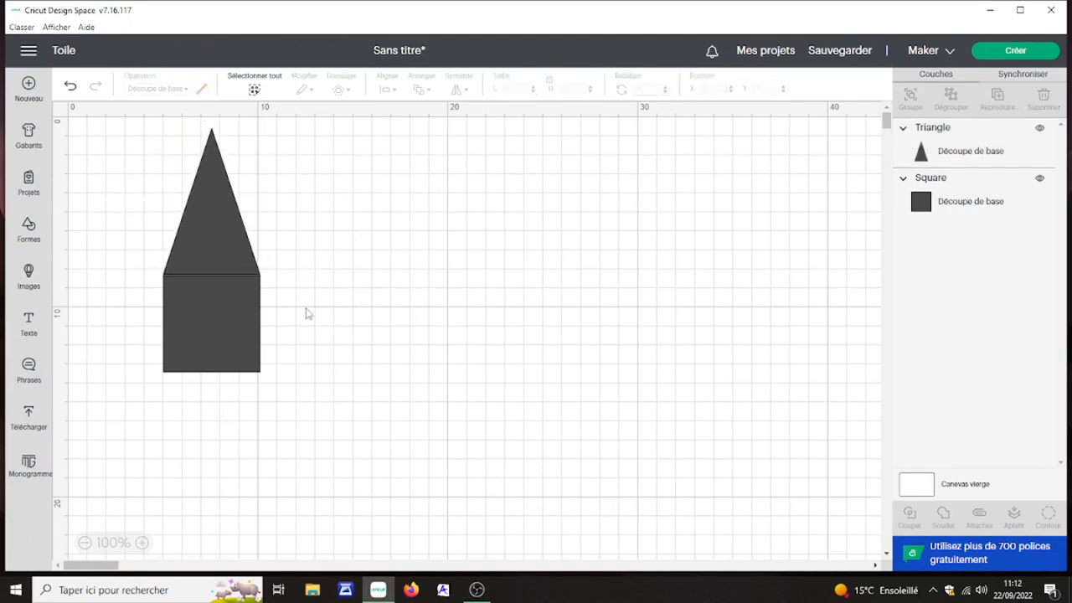
pyautogui.click(215, 234)
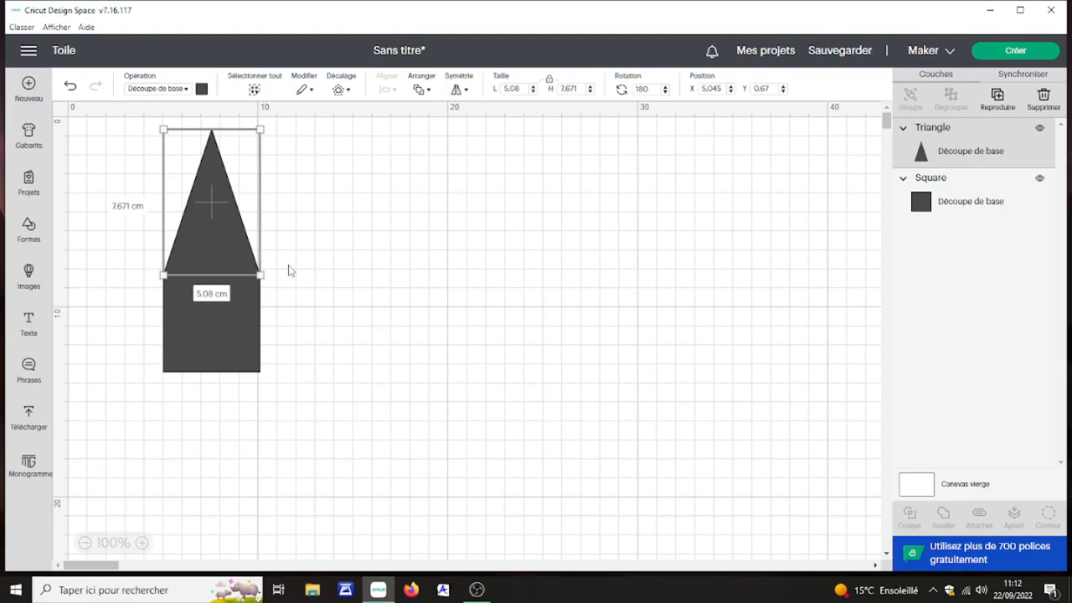
pyautogui.hotkey('ctrl', 'a')
pyautogui.click(379, 89)
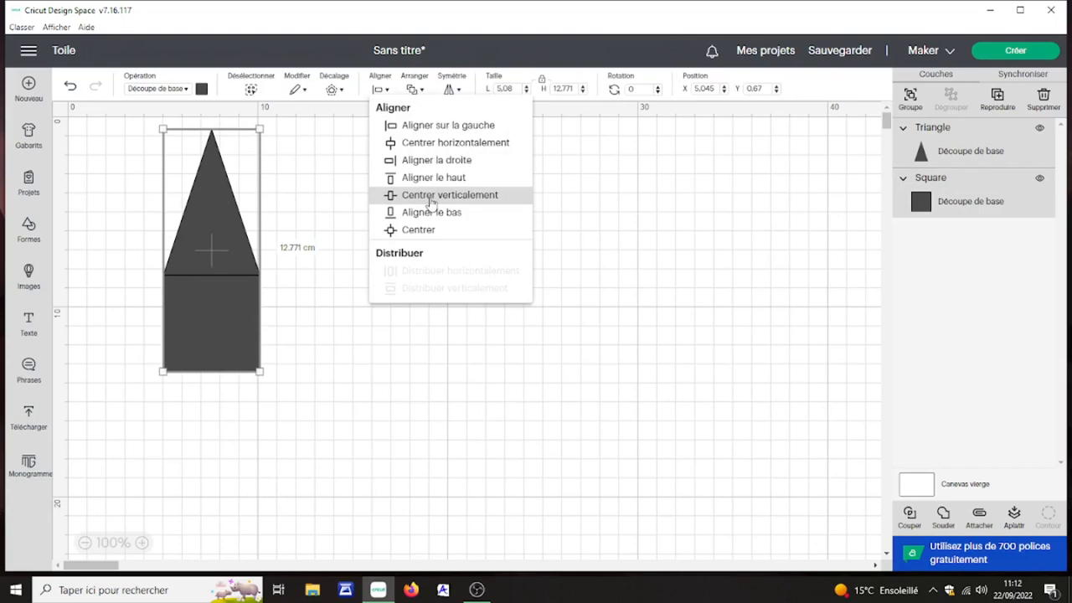
pyautogui.click(429, 146)
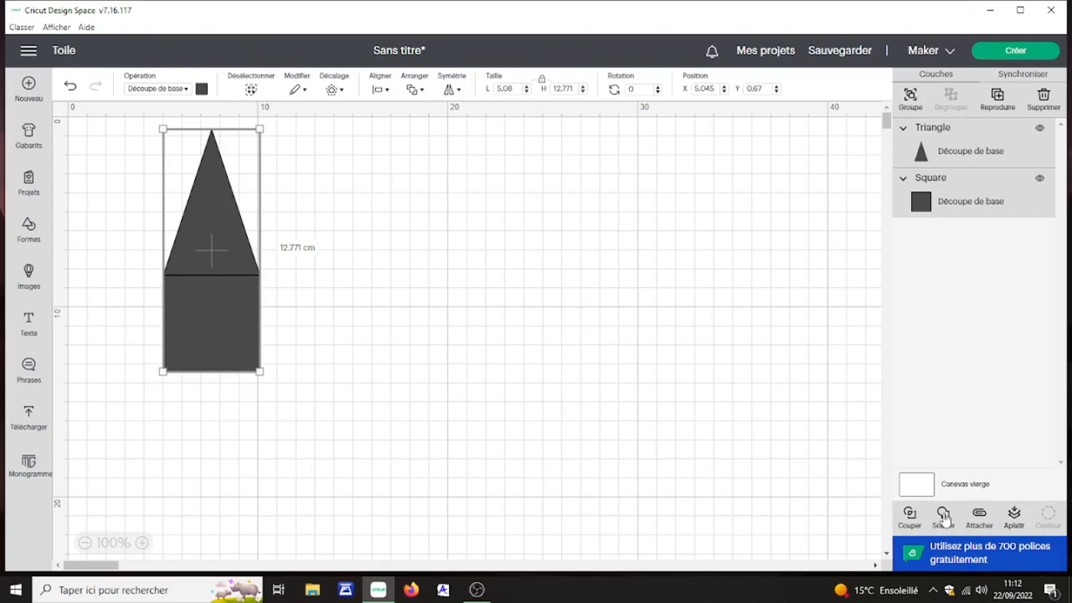
# Step: Undo the trial weld, lower the triangle slightly to overlap the square, and centre both shapes horizontally
pyautogui.click(943, 515)
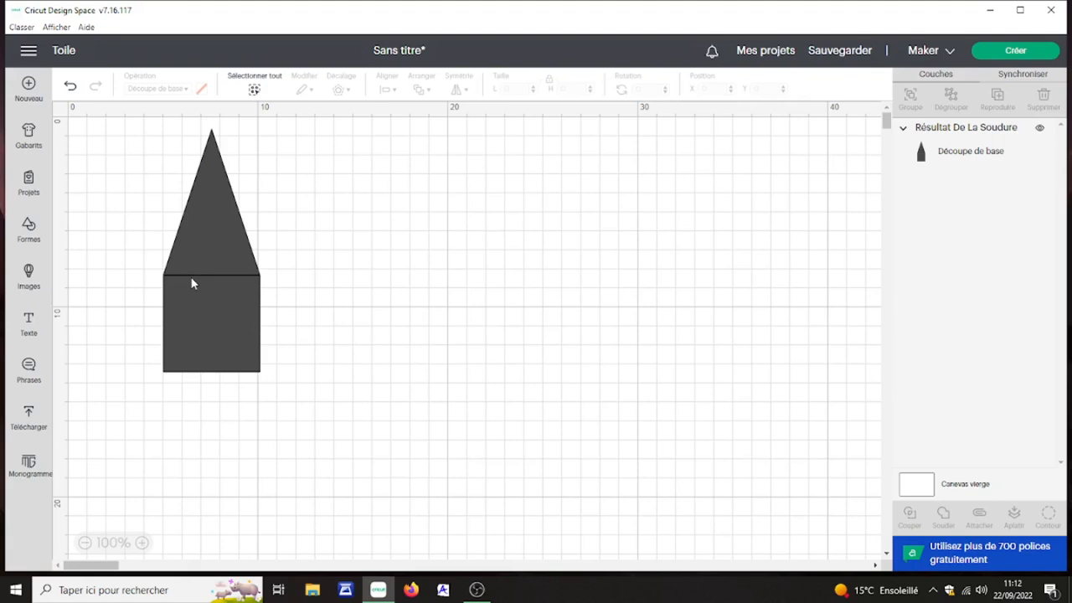
pyautogui.hotkey('ctrl', 'z')
pyautogui.click(197, 253)
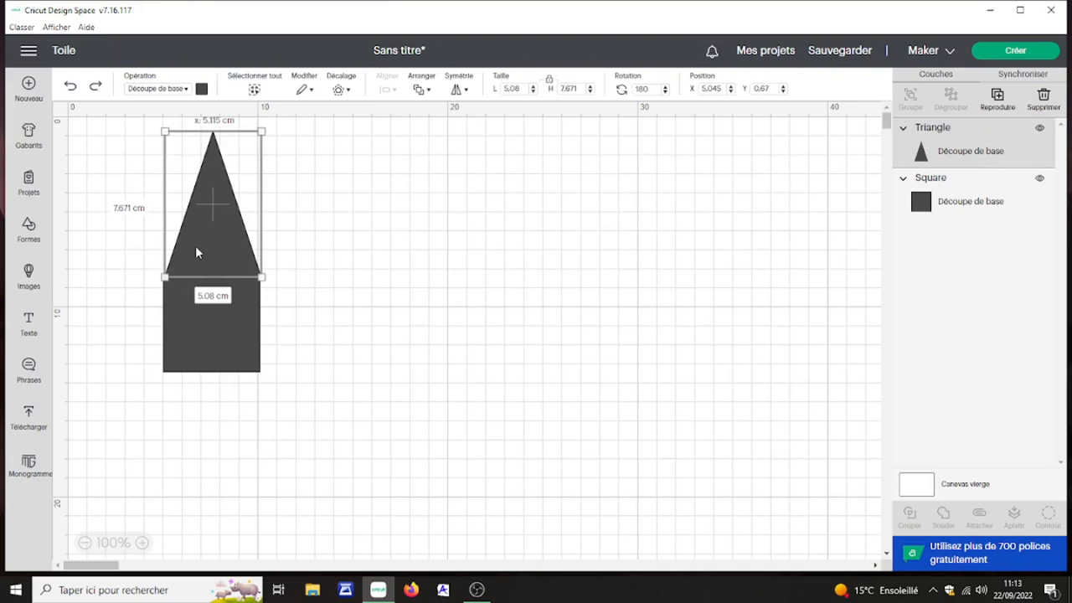
pyautogui.hotkey('ctrl', 'a')
pyautogui.click(381, 88)
pyautogui.click(426, 144)
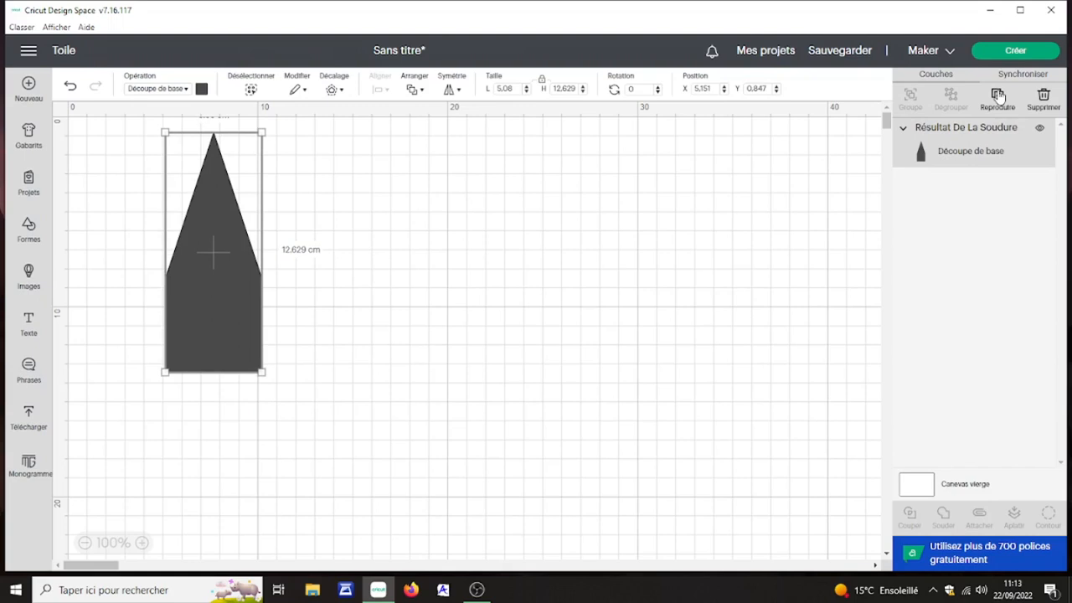
# Step: Duplicate the welded pointed shape several times and line up three copies side by side, edge to edge
pyautogui.click(998, 96)
pyautogui.click(998, 96)
pyautogui.click(998, 96)
pyautogui.click(998, 97)
pyautogui.click(998, 96)
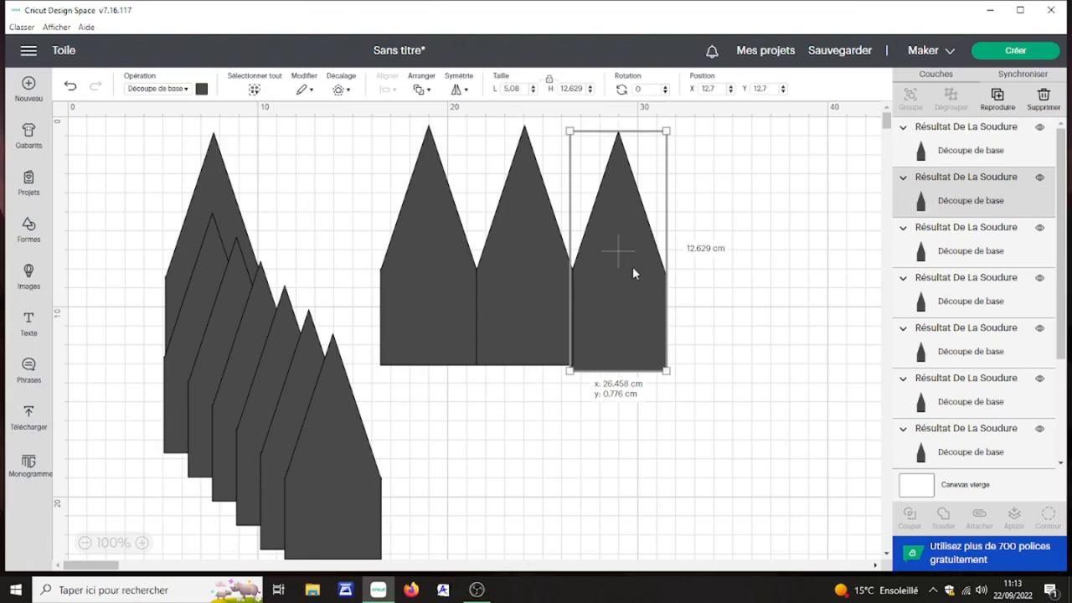
pyautogui.moveTo(633, 268); pyautogui.dragTo(634, 264)
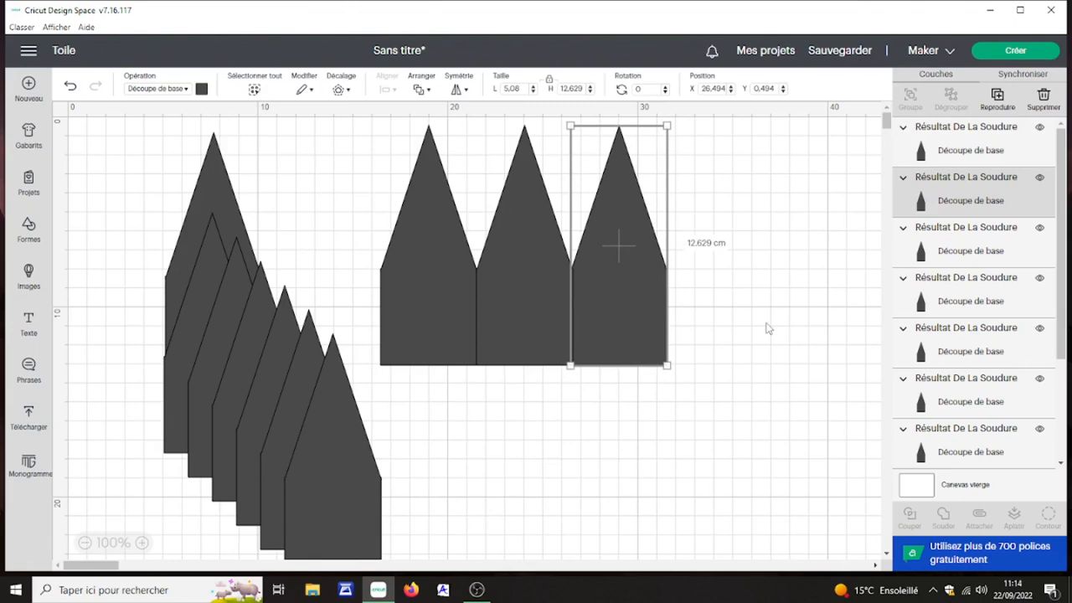
pyautogui.moveTo(712, 316); pyautogui.dragTo(433, 355)
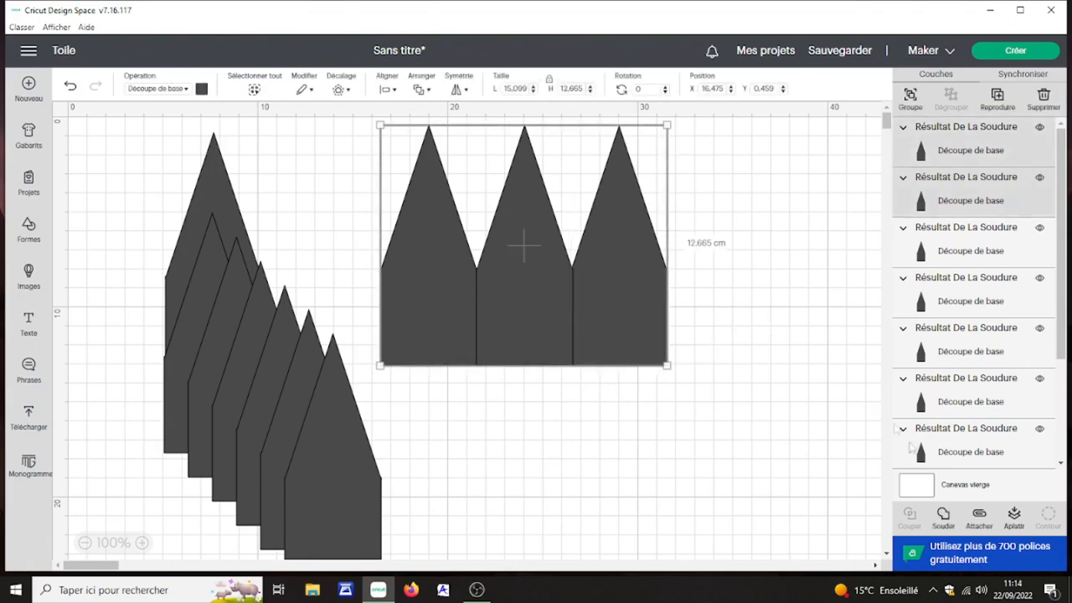
pyautogui.click(943, 515)
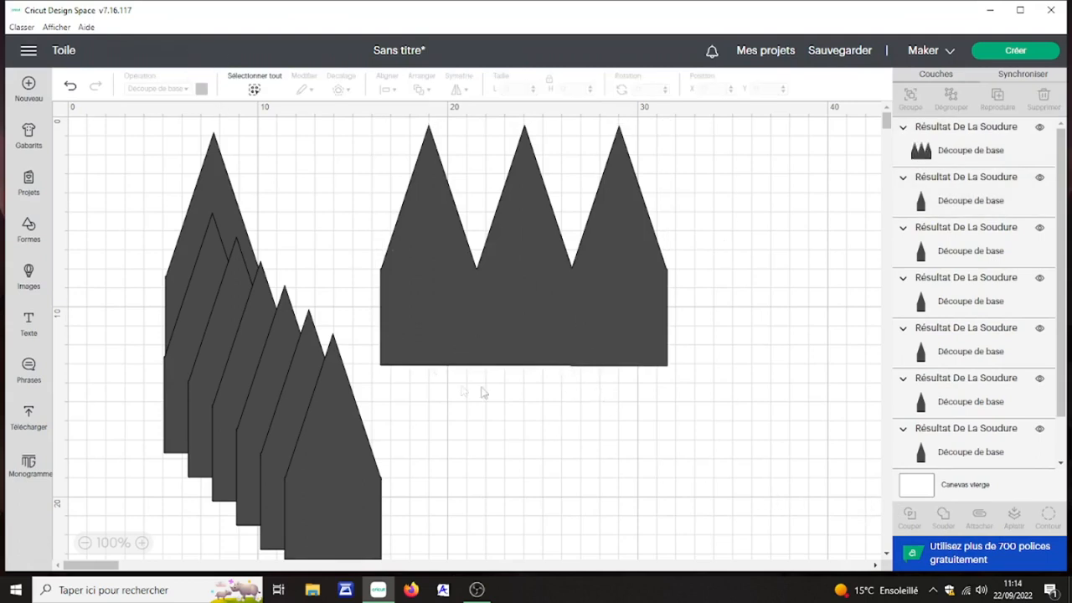
pyautogui.click(71, 87)
# Step: Centre the three adjoining pointed copies vertically and weld them into a single shape
pyautogui.moveTo(692, 294); pyautogui.dragTo(427, 357)
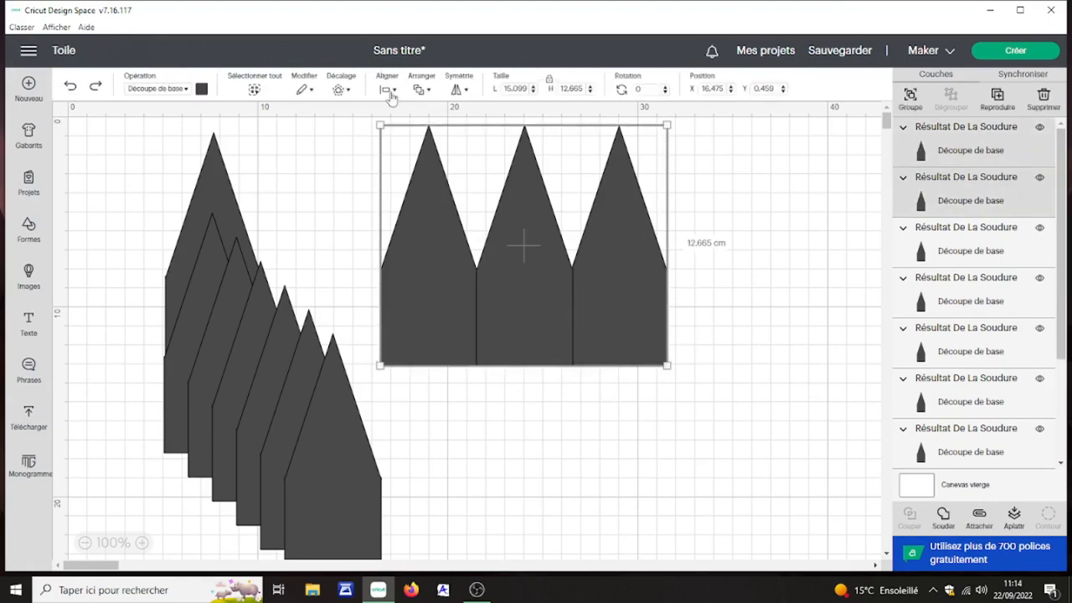
pyautogui.click(394, 90)
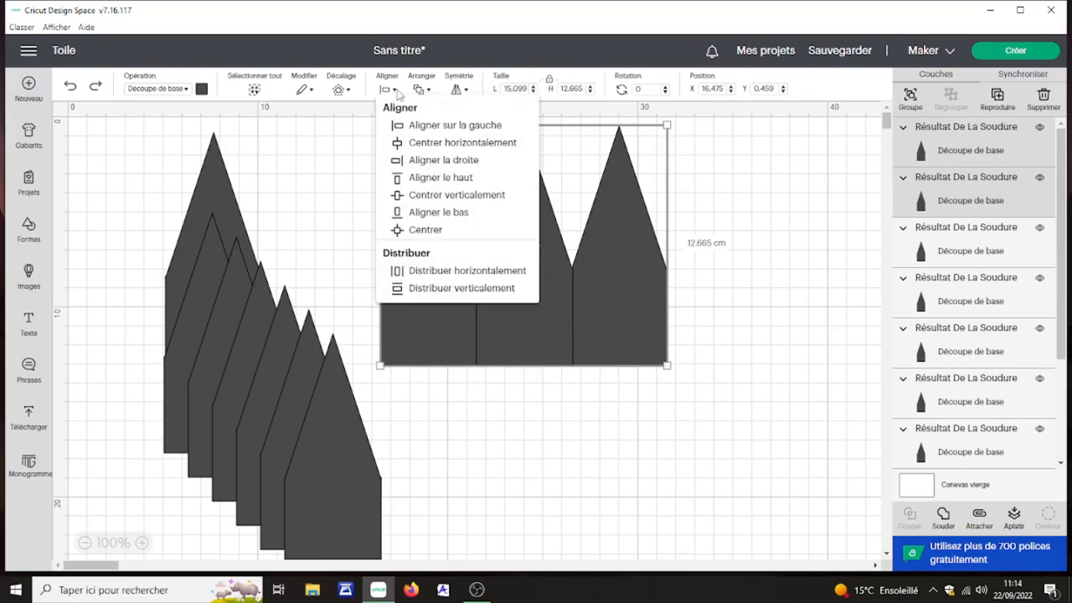
pyautogui.click(433, 196)
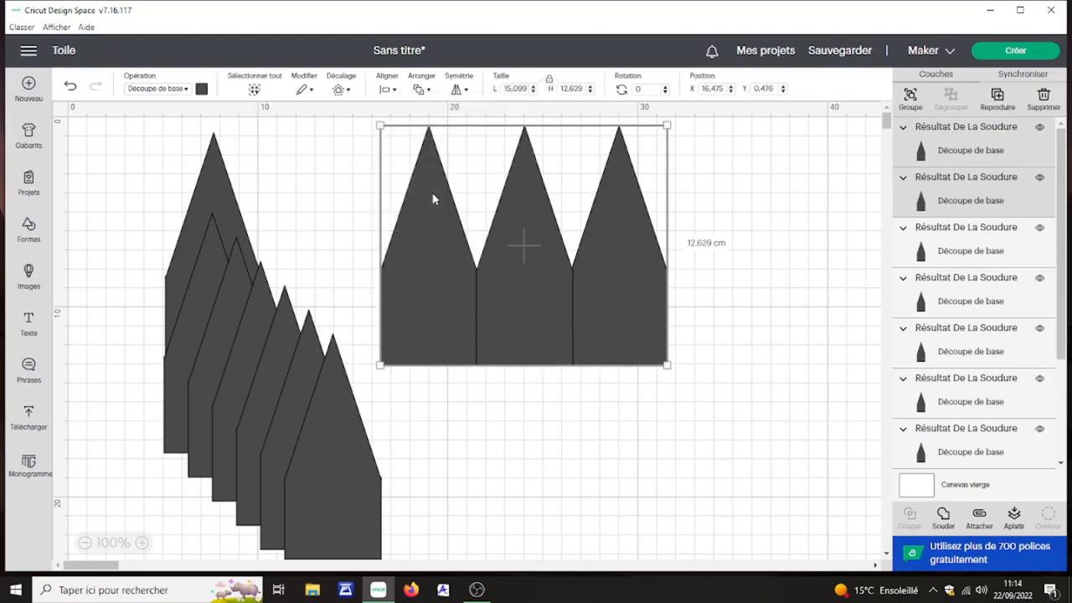
pyautogui.click(944, 514)
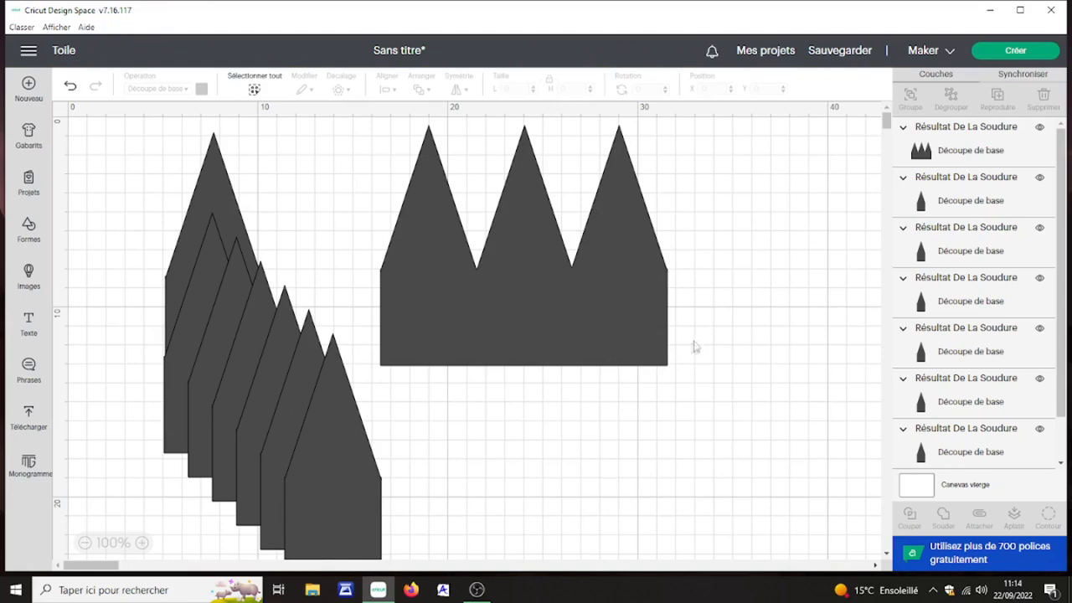
# Step: Insert a hexagon, rotate it about 31 degrees and place it over the lower end of the welded three-pointed shape
pyautogui.click(28, 231)
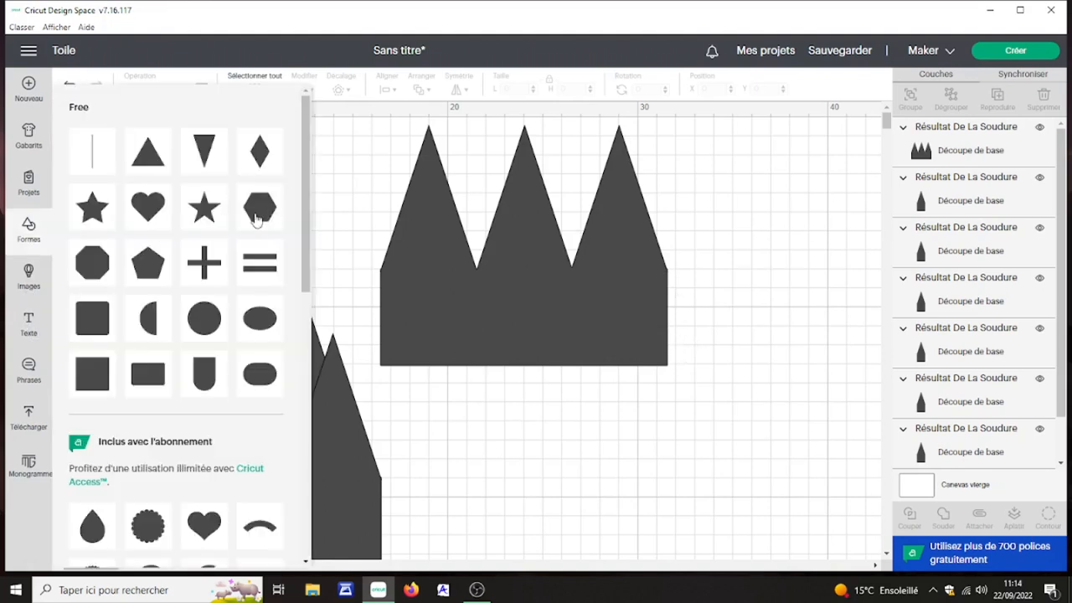
pyautogui.click(258, 220)
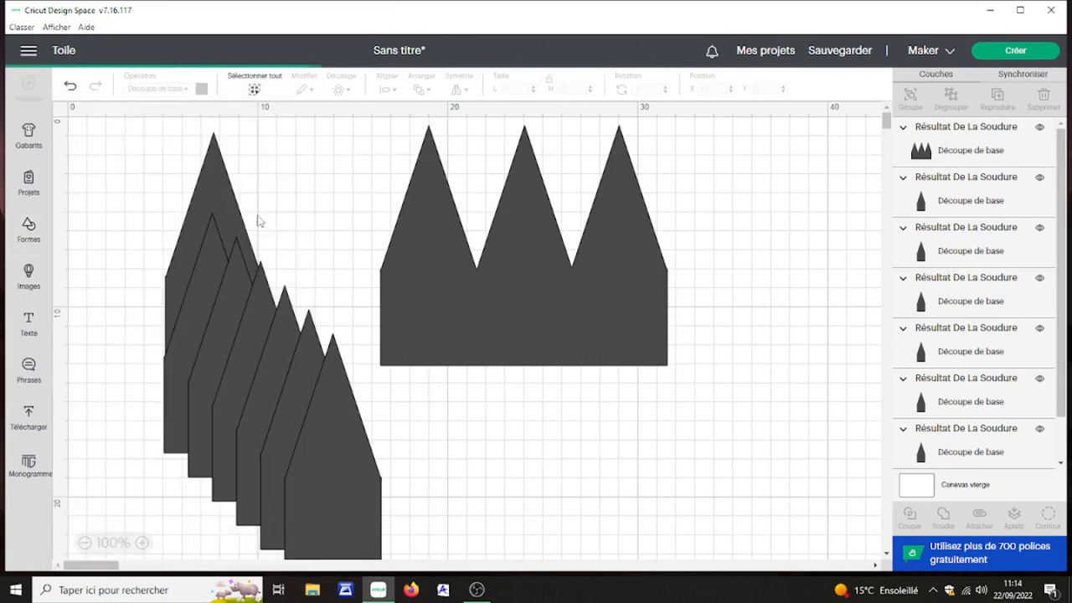
pyautogui.moveTo(421, 463); pyautogui.dragTo(682, 336)
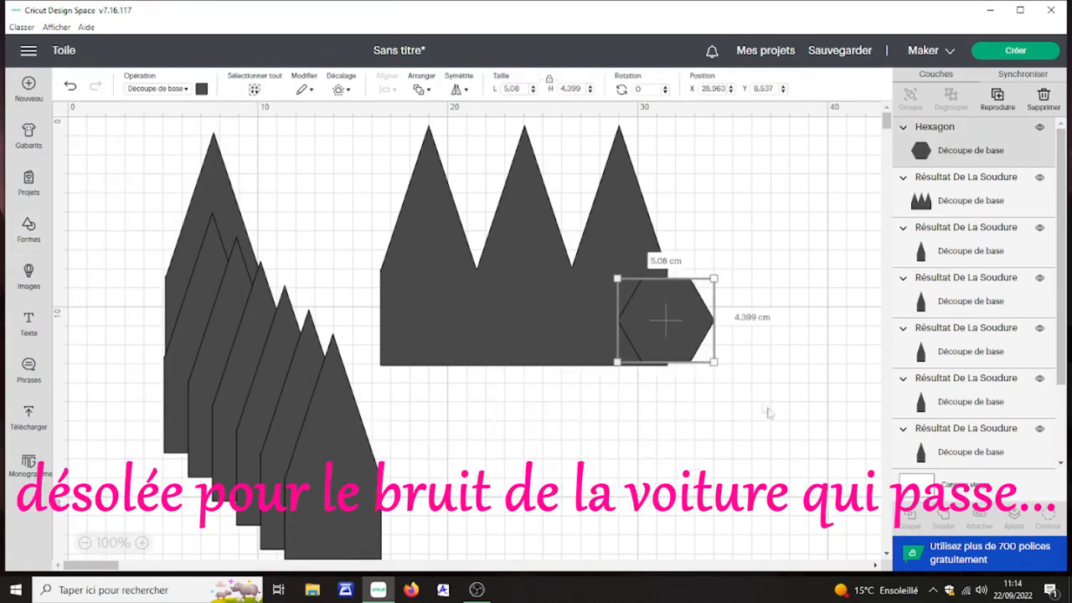
pyautogui.moveTo(722, 370); pyautogui.dragTo(685, 391)
pyautogui.moveTo(689, 333); pyautogui.dragTo(660, 307)
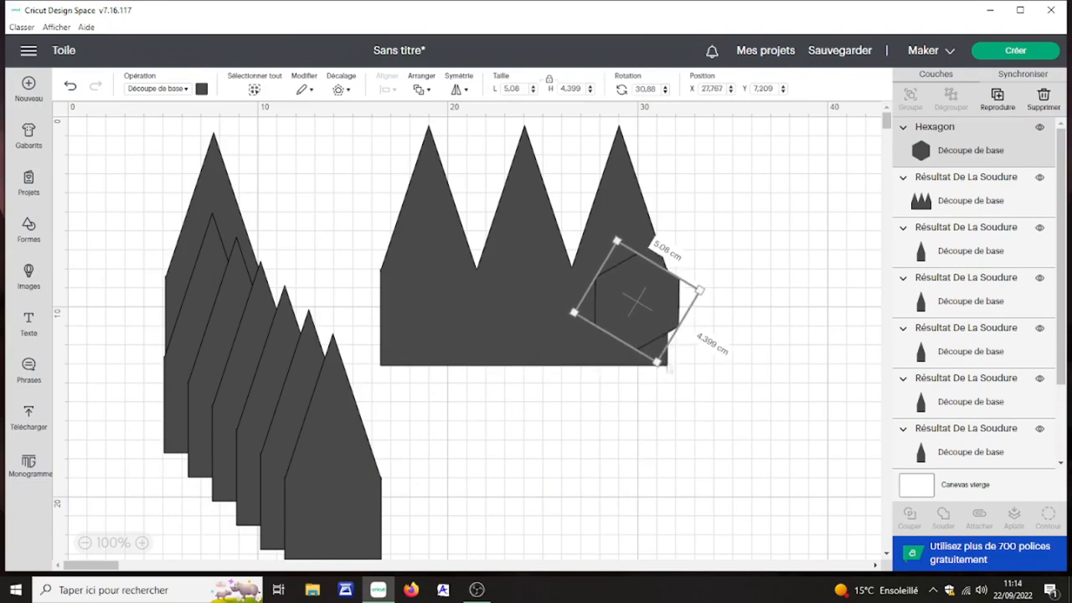
# Step: Enlarge the hexagon to about 7.13 by 6.17 cm and move it below the three-pointed shape
pyautogui.moveTo(657, 362); pyautogui.dragTo(662, 390)
pyautogui.moveTo(662, 328)
pyautogui.mouseDown()
pyautogui.moveTo(653, 333)
pyautogui.moveTo(649, 302)
pyautogui.moveTo(651, 320)
pyautogui.mouseUp()
pyautogui.moveTo(662, 333); pyautogui.dragTo(654, 322)
pyautogui.moveTo(651, 383); pyautogui.dragTo(663, 404)
pyautogui.moveTo(659, 336); pyautogui.dragTo(663, 479)
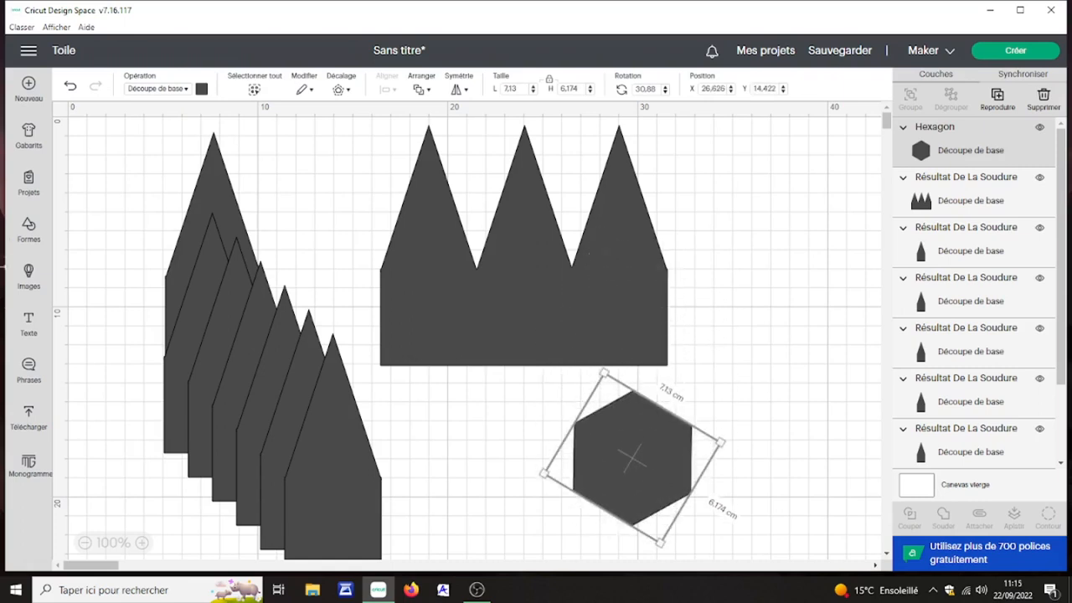
# Step: Insert another square, enlarge it to about 7.6 cm per side and place it over the hexagon
pyautogui.click(28, 228)
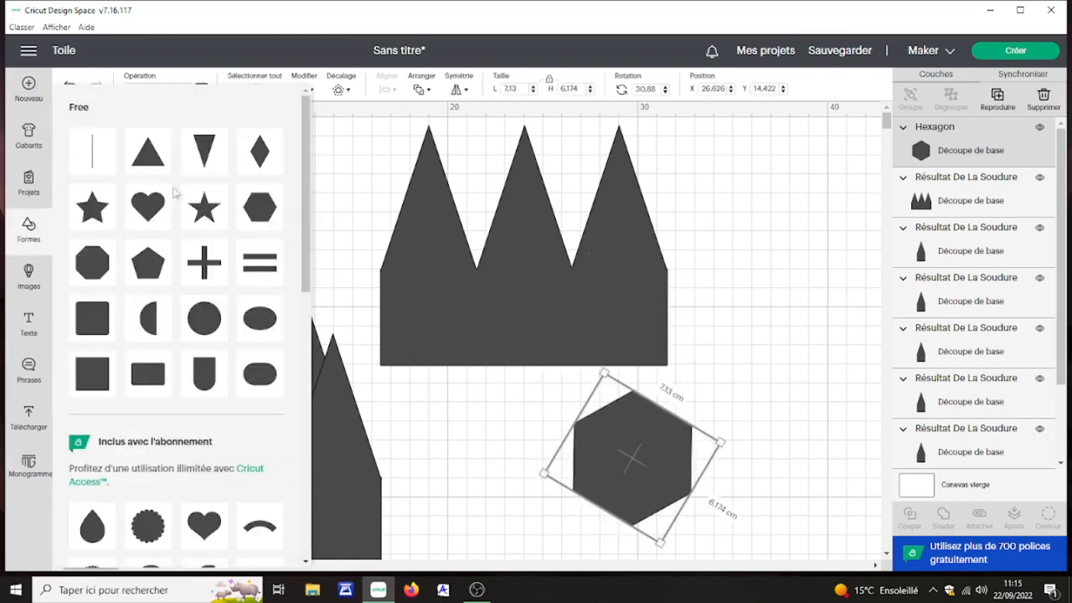
pyautogui.click(100, 379)
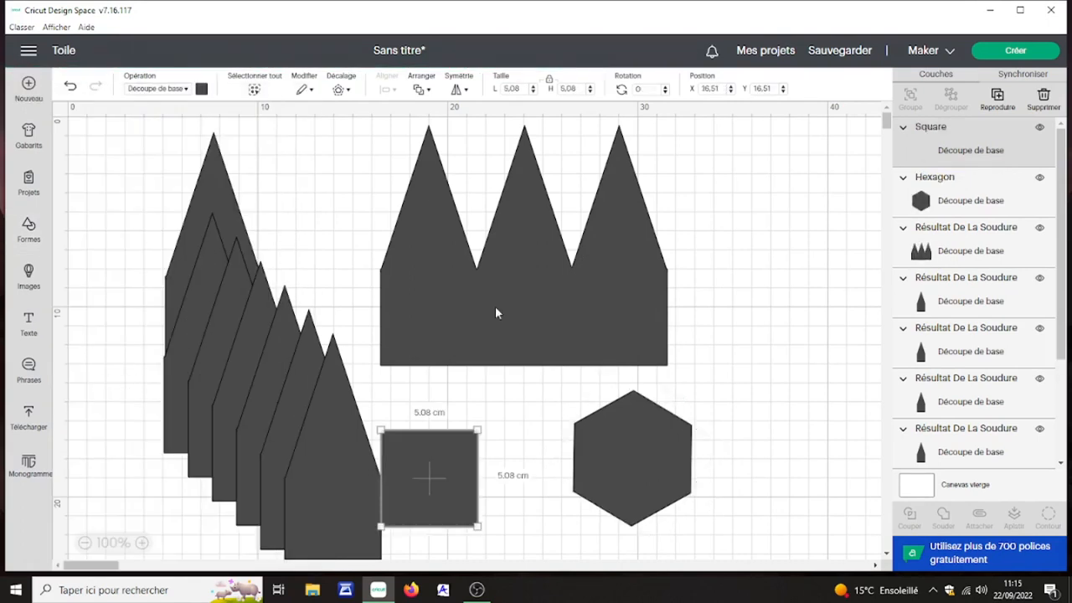
pyautogui.scroll(-5, 496, 312)
pyautogui.moveTo(463, 322); pyautogui.dragTo(526, 371)
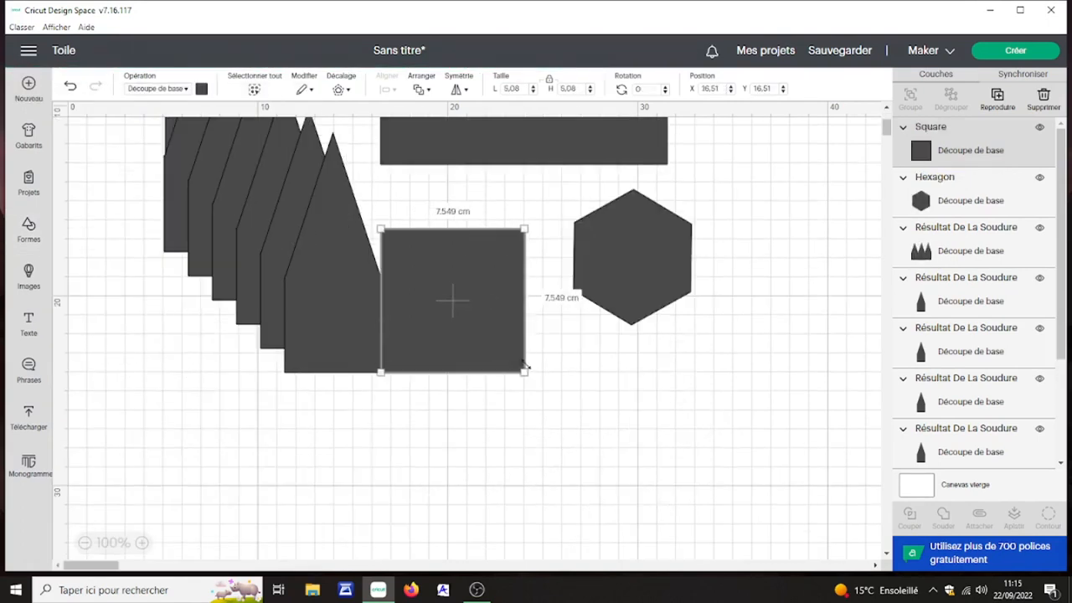
pyautogui.moveTo(486, 339); pyautogui.dragTo(640, 282)
pyautogui.click(790, 391)
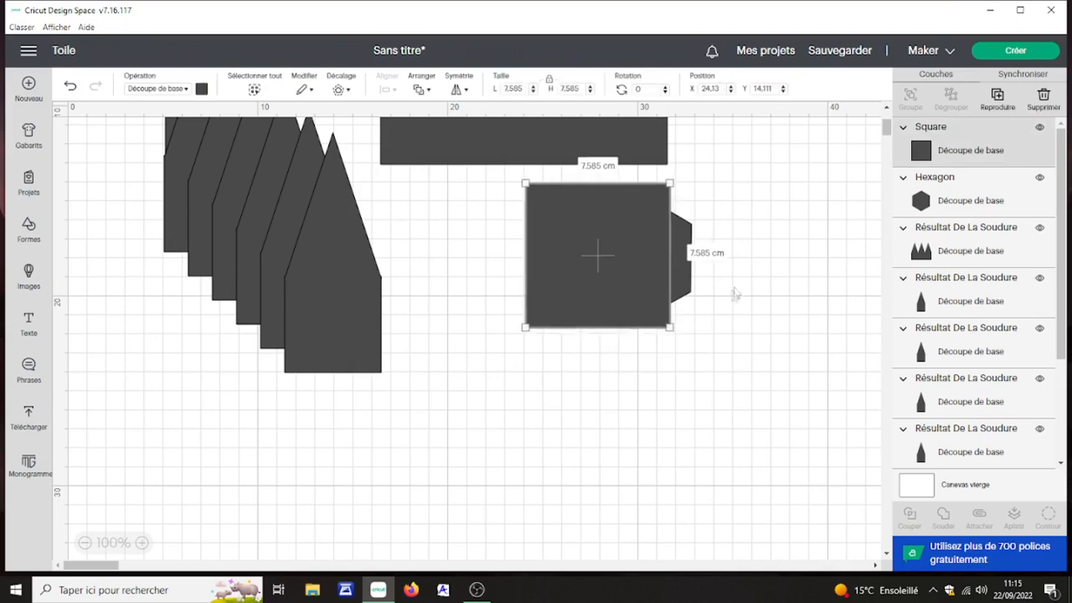
# Step: Slice the overlapping square and hexagon, and move the trapezoid strip protruding beside the square away from the other pieces
pyautogui.moveTo(738, 256); pyautogui.dragTo(627, 346)
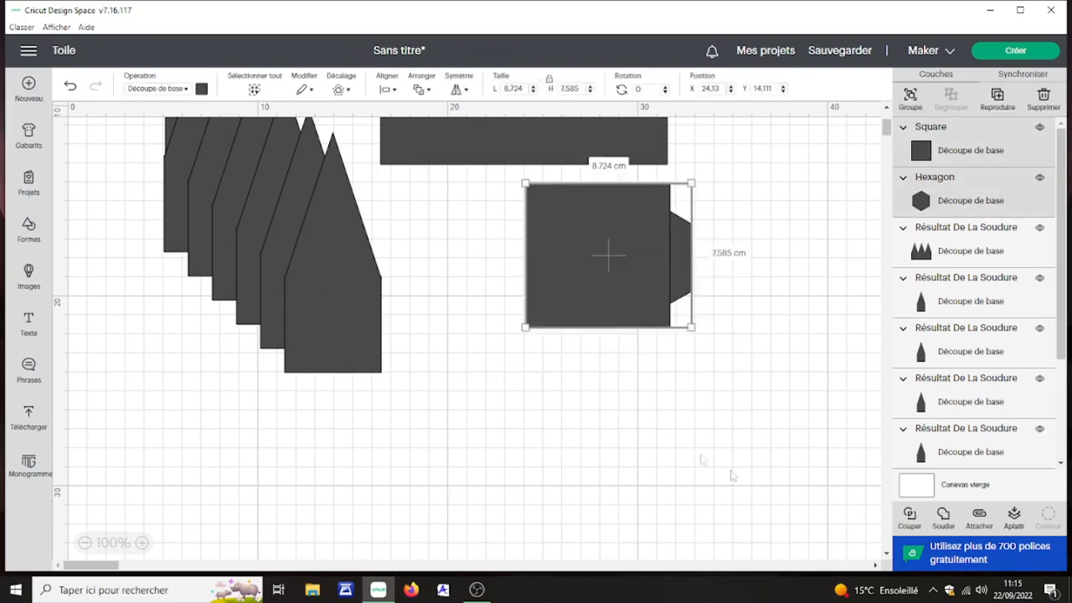
pyautogui.click(910, 515)
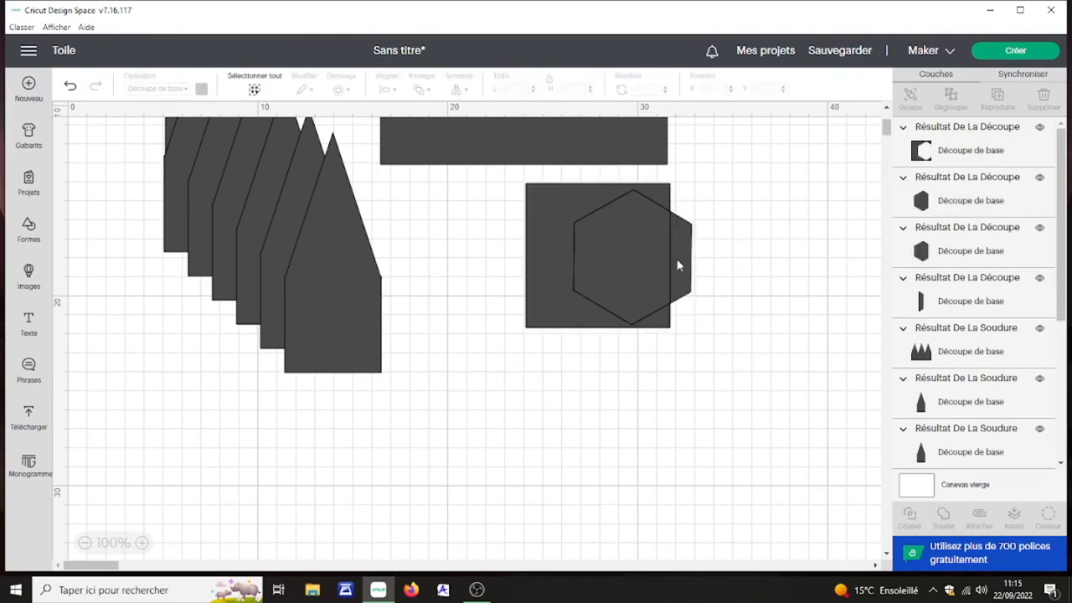
pyautogui.moveTo(678, 266); pyautogui.dragTo(693, 248)
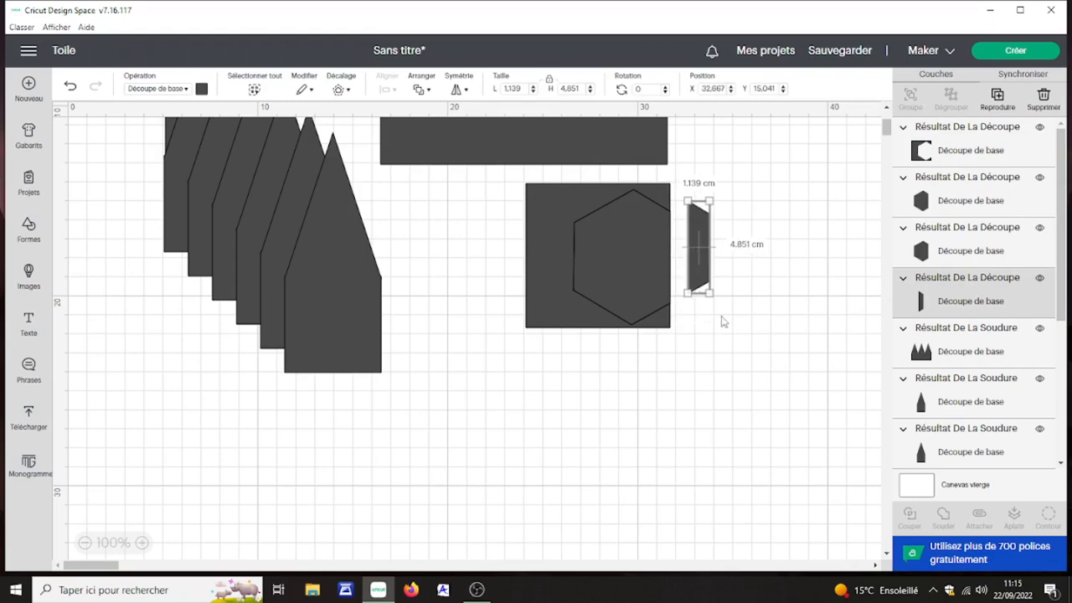
# Step: Place the trapezoid strip against the lower right side of the three-pointed shape and weld both into one piece
pyautogui.scroll(5, 724, 321)
pyautogui.moveTo(700, 437); pyautogui.dragTo(678, 324)
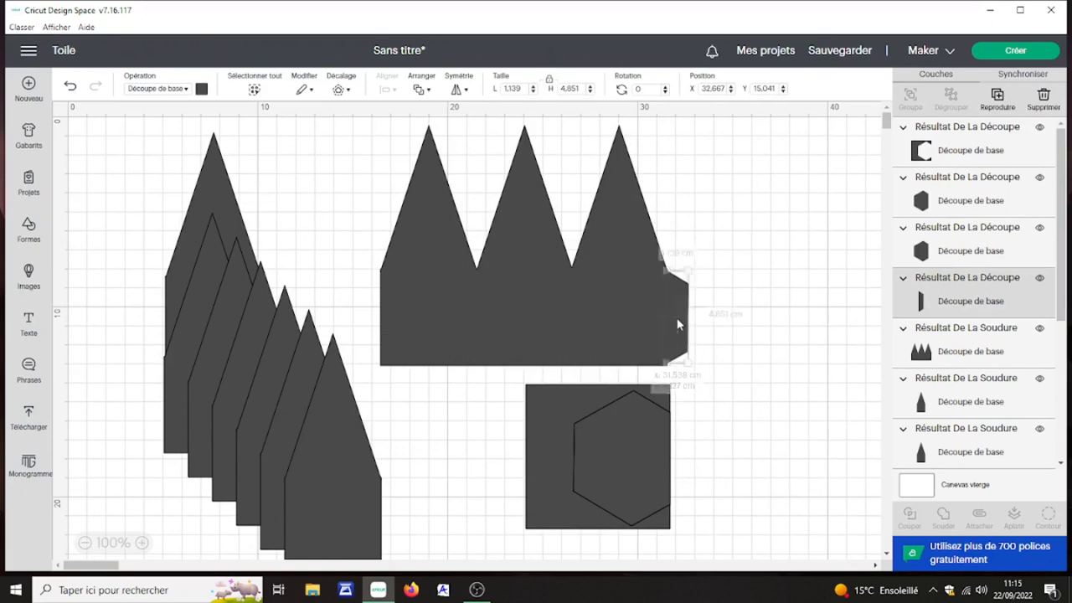
pyautogui.click(727, 316)
pyautogui.moveTo(702, 260); pyautogui.dragTo(645, 350)
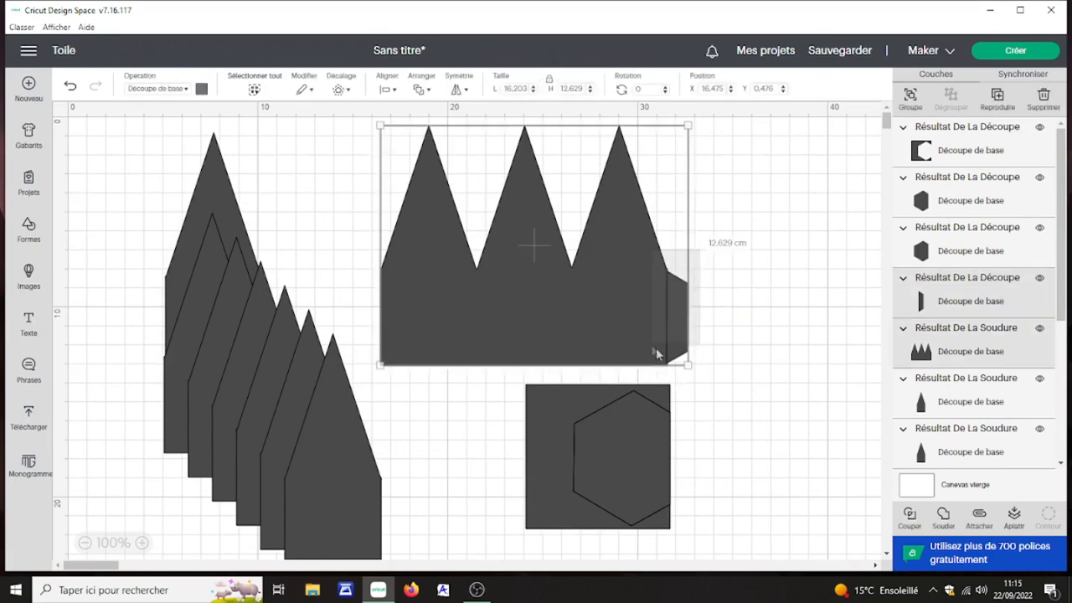
pyautogui.click(943, 517)
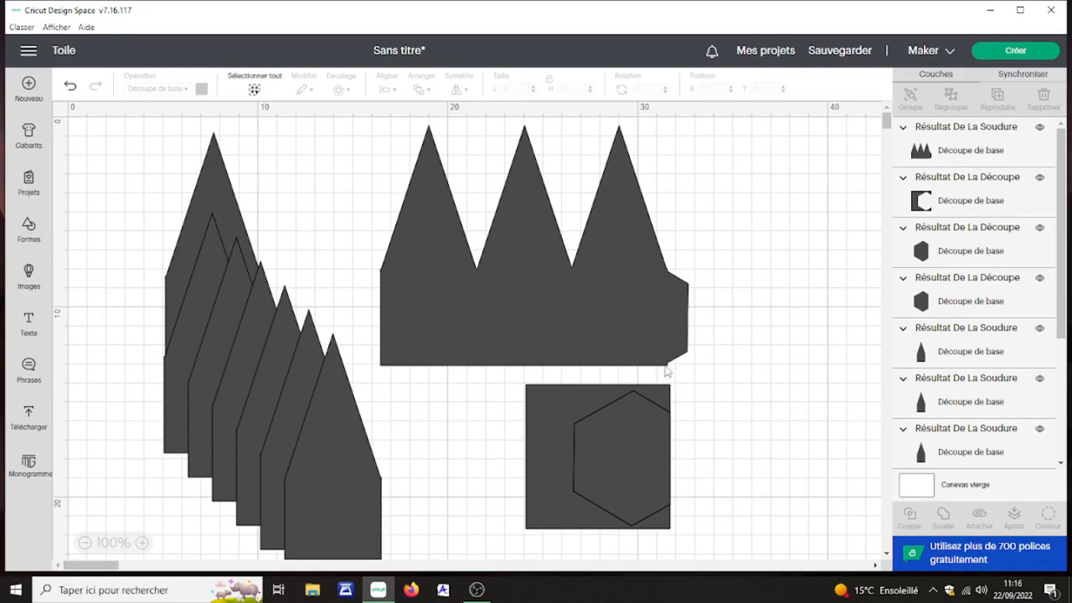
# Step: Delete the leftover square and hexagon slice pieces and all the spare single-pointed copies
pyautogui.moveTo(693, 377); pyautogui.dragTo(524, 526)
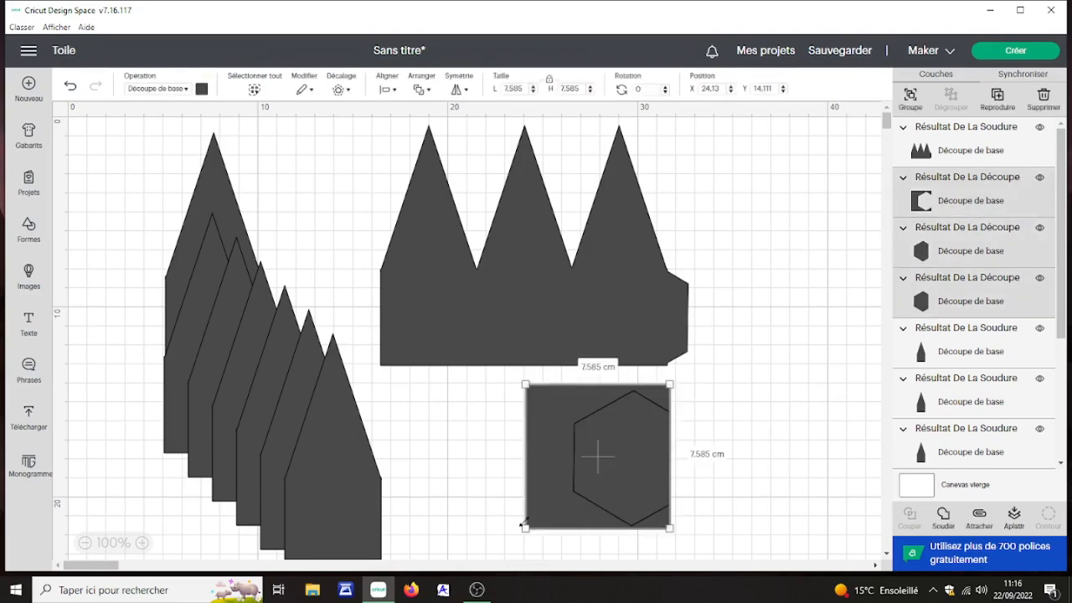
pyautogui.click(1045, 97)
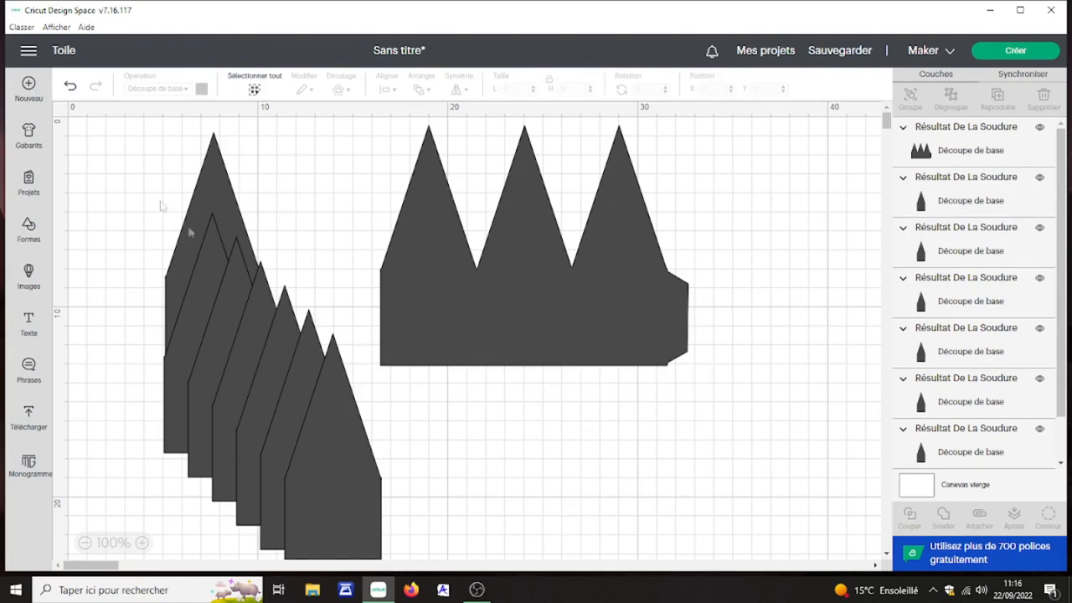
pyautogui.moveTo(165, 151); pyautogui.dragTo(381, 543)
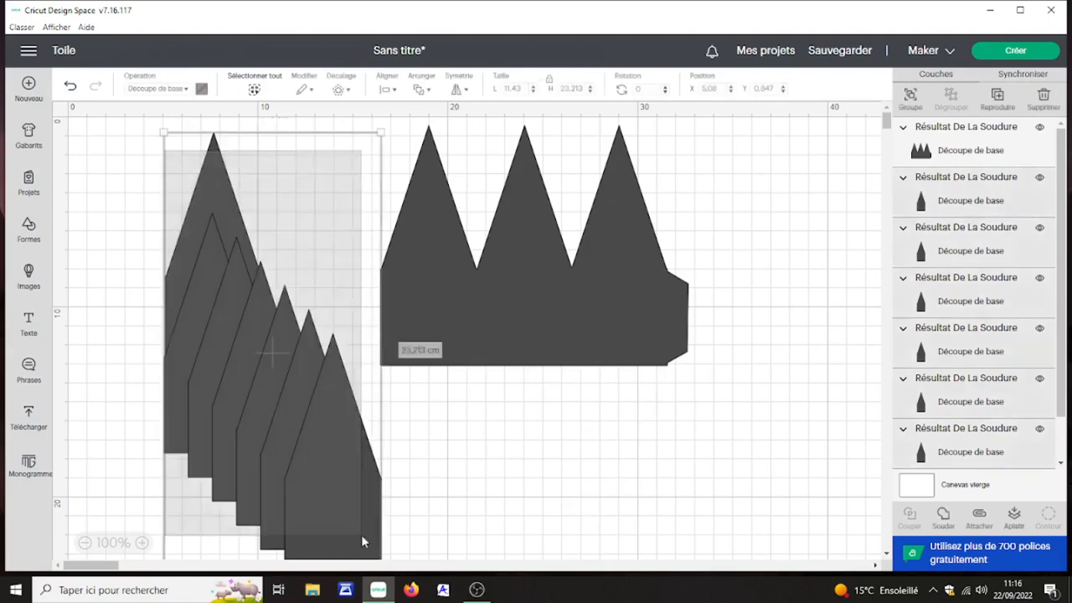
pyautogui.click(1043, 95)
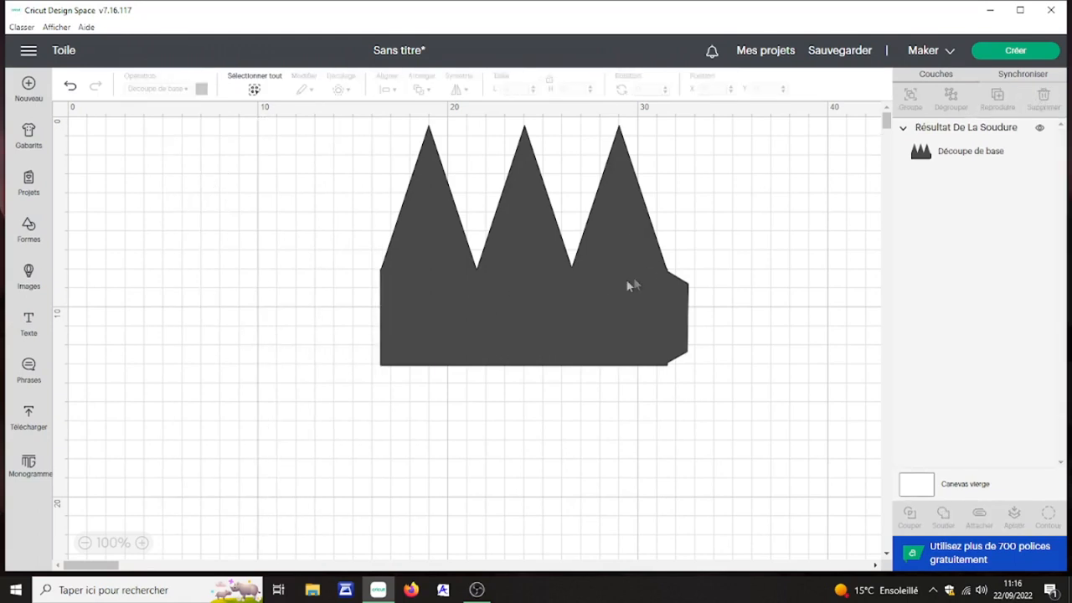
# Step: Add the text "30" and set its font to the system font Algerian
pyautogui.click(29, 328)
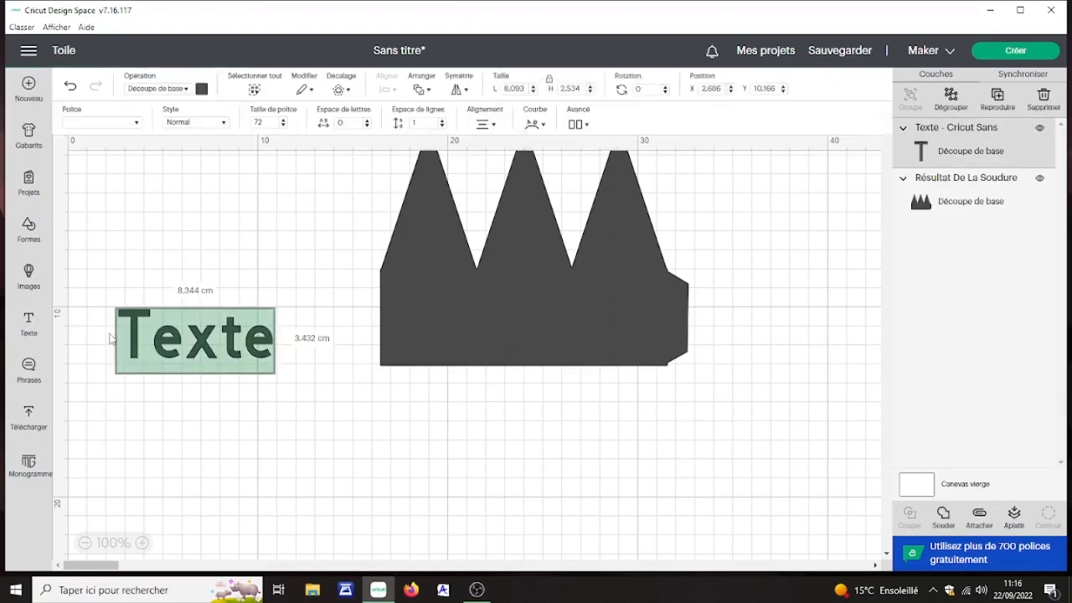
pyautogui.write('30')
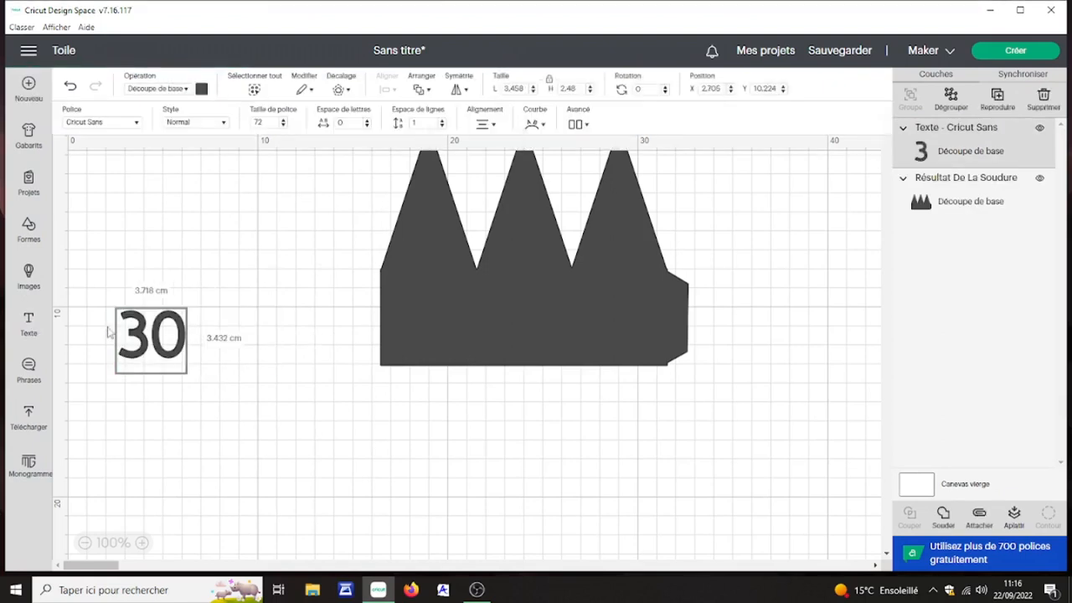
pyautogui.click(138, 126)
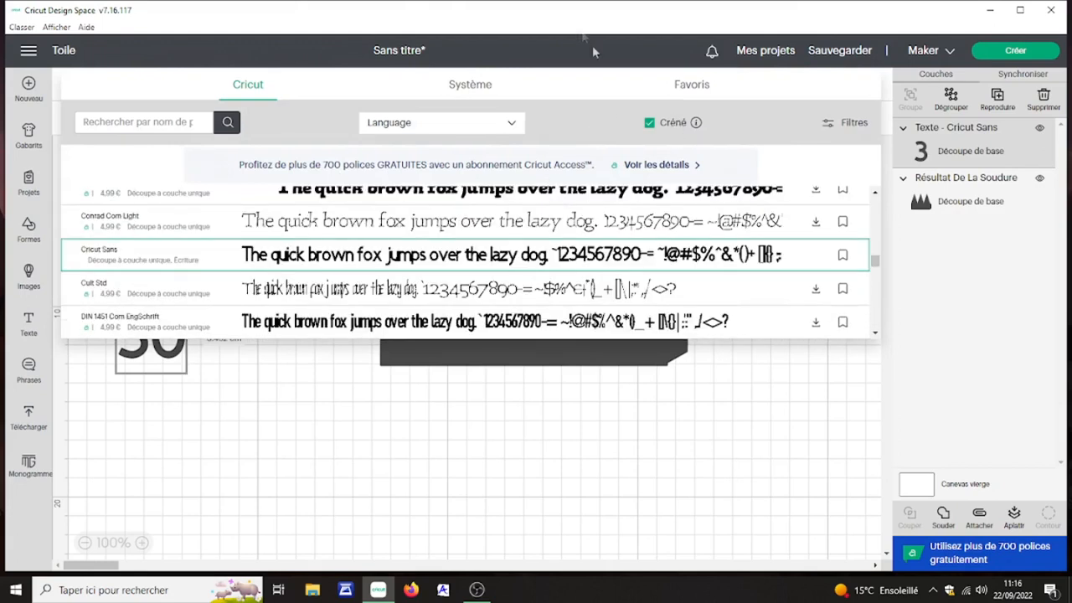
pyautogui.click(471, 90)
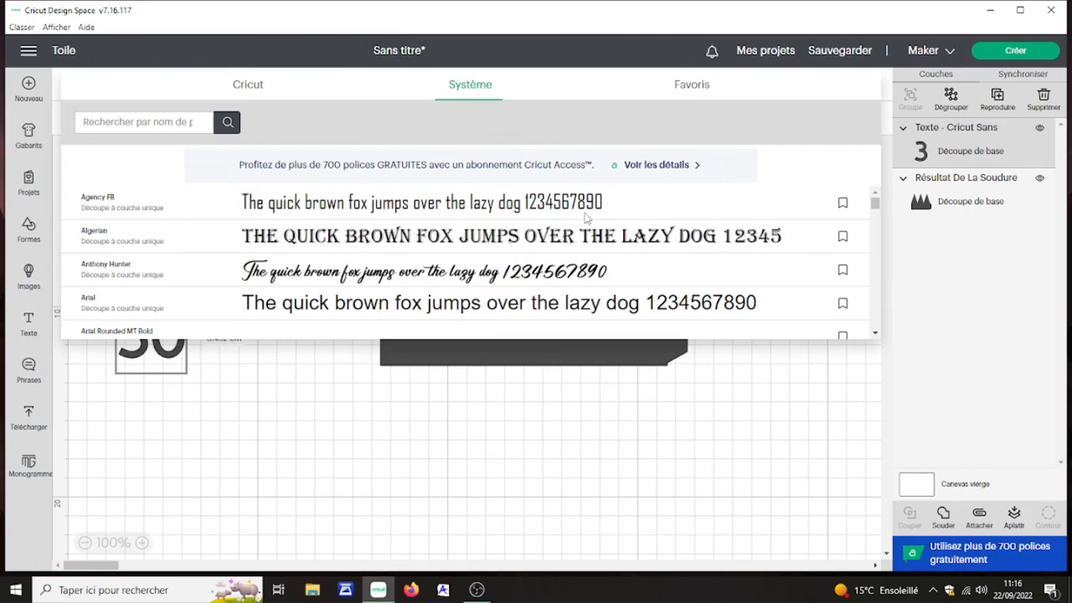
pyautogui.click(690, 242)
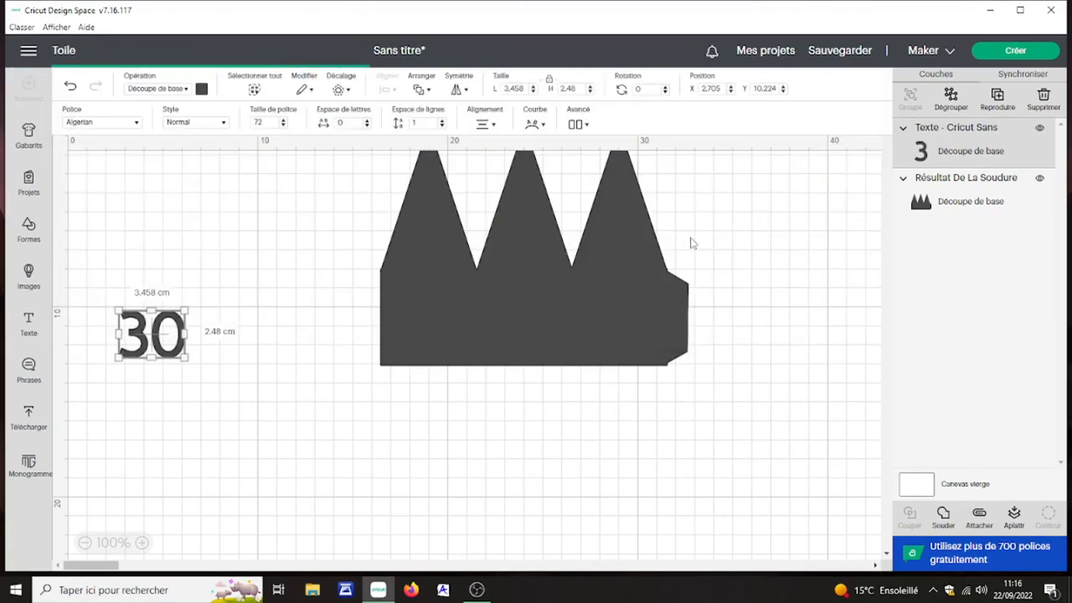
# Step: Place the "30" text over the two right-hand points of the welded shape and colour it light orange
pyautogui.moveTo(193, 335); pyautogui.dragTo(574, 291)
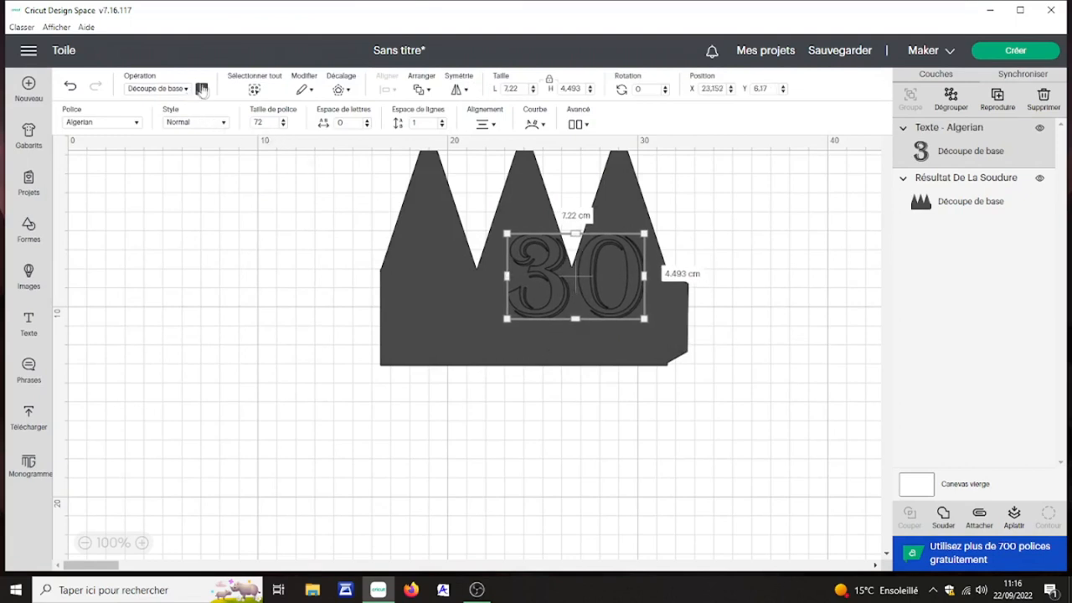
pyautogui.click(201, 89)
pyautogui.click(317, 168)
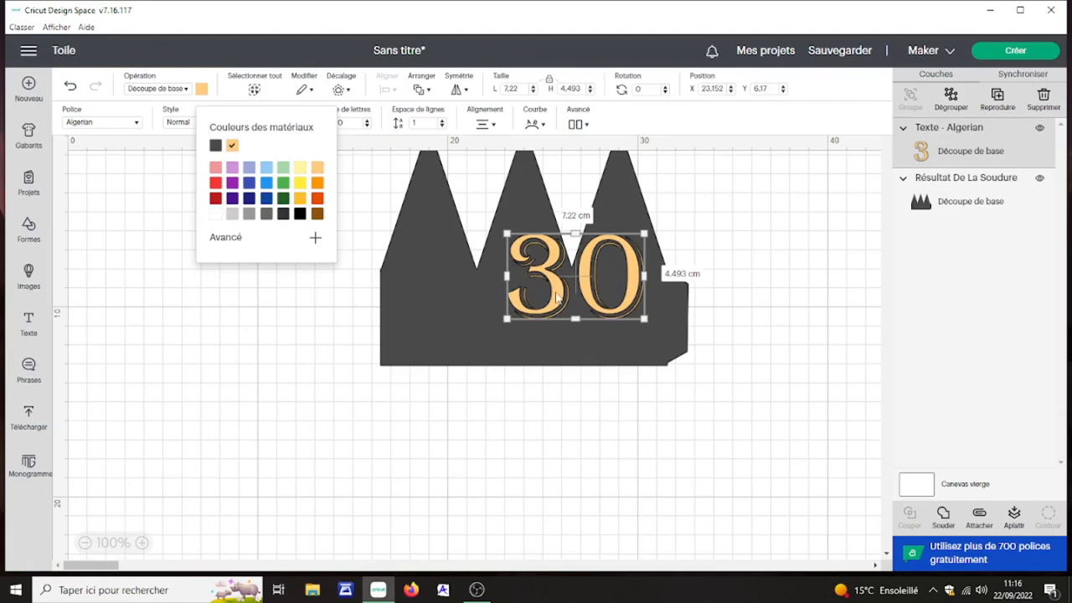
# Step: Enlarge the "30" to about 8.28 by 5.15 cm and reposition it over the two right-hand points
pyautogui.moveTo(506, 319); pyautogui.dragTo(493, 324)
pyautogui.moveTo(573, 292); pyautogui.dragTo(581, 283)
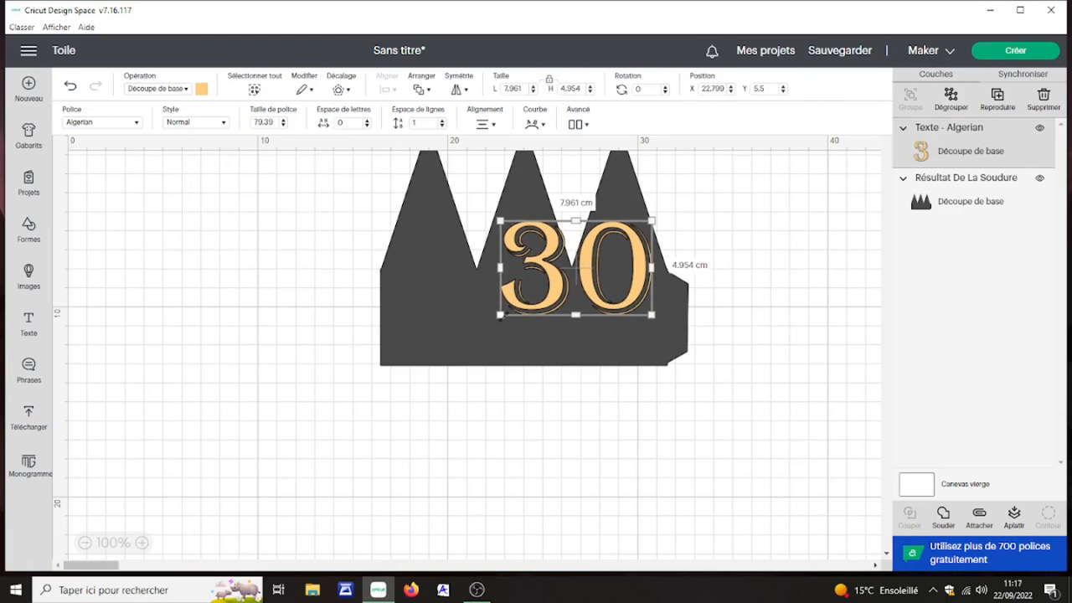
pyautogui.moveTo(500, 316); pyautogui.dragTo(500, 322)
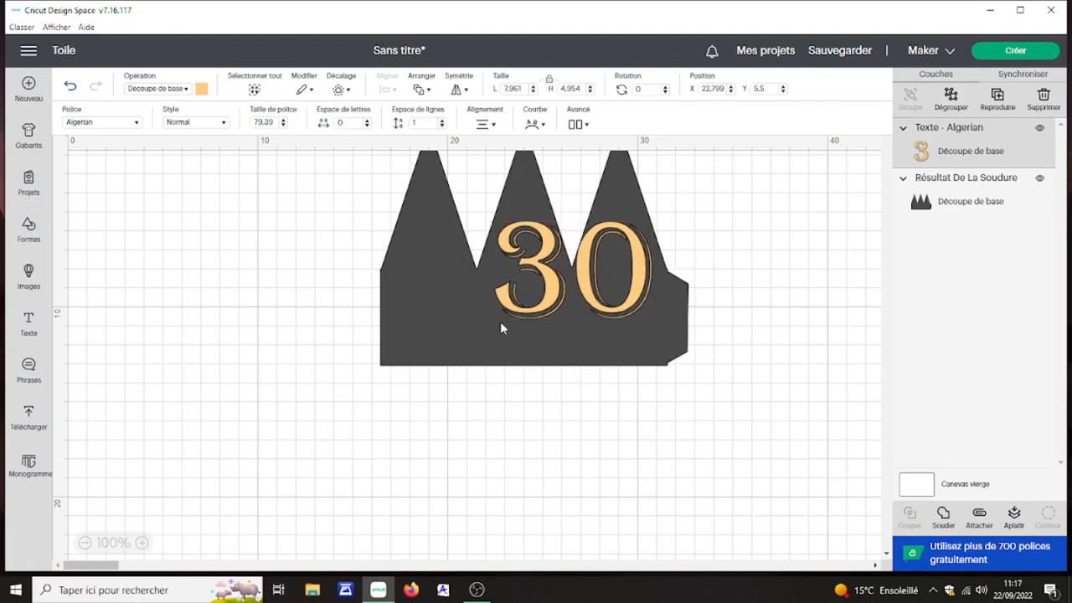
pyautogui.moveTo(582, 295); pyautogui.dragTo(588, 286)
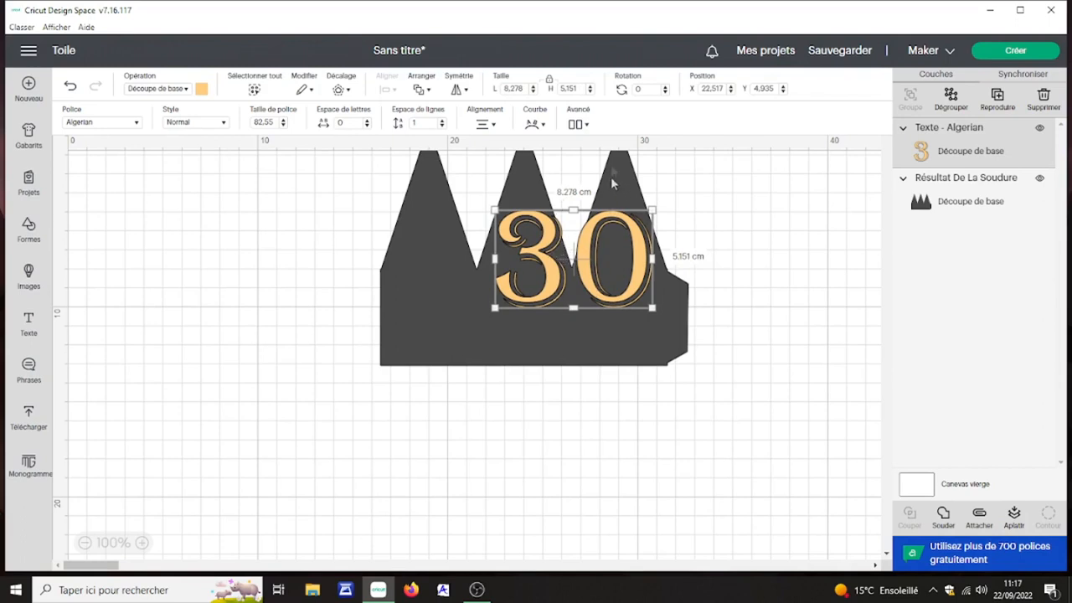
# Step: Ungroup the "30" into separate letters and position the 3 and the 0 each under its own point
pyautogui.click(586, 125)
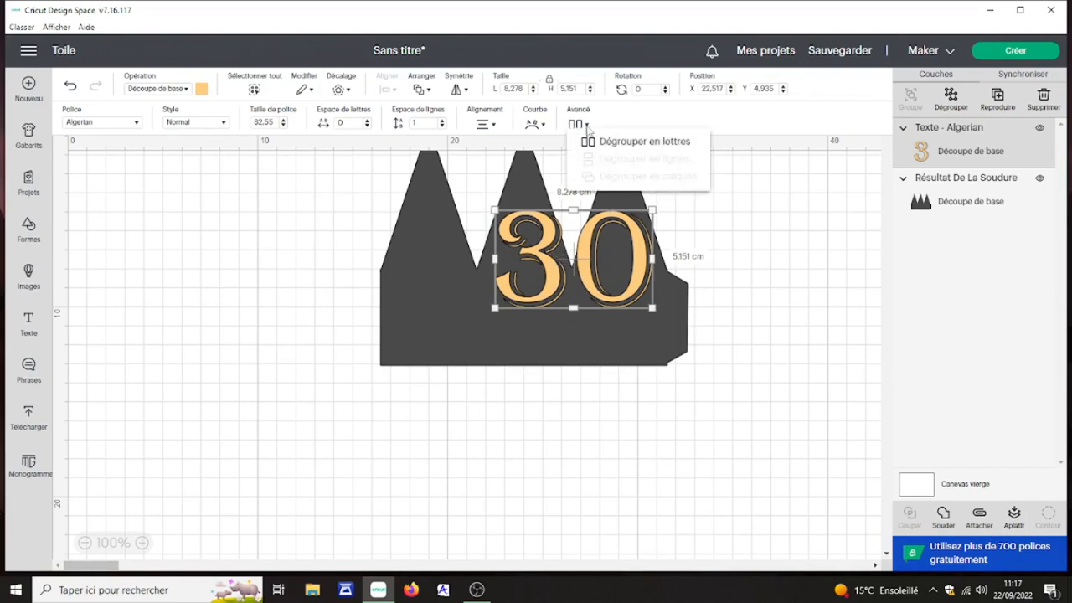
pyautogui.click(606, 142)
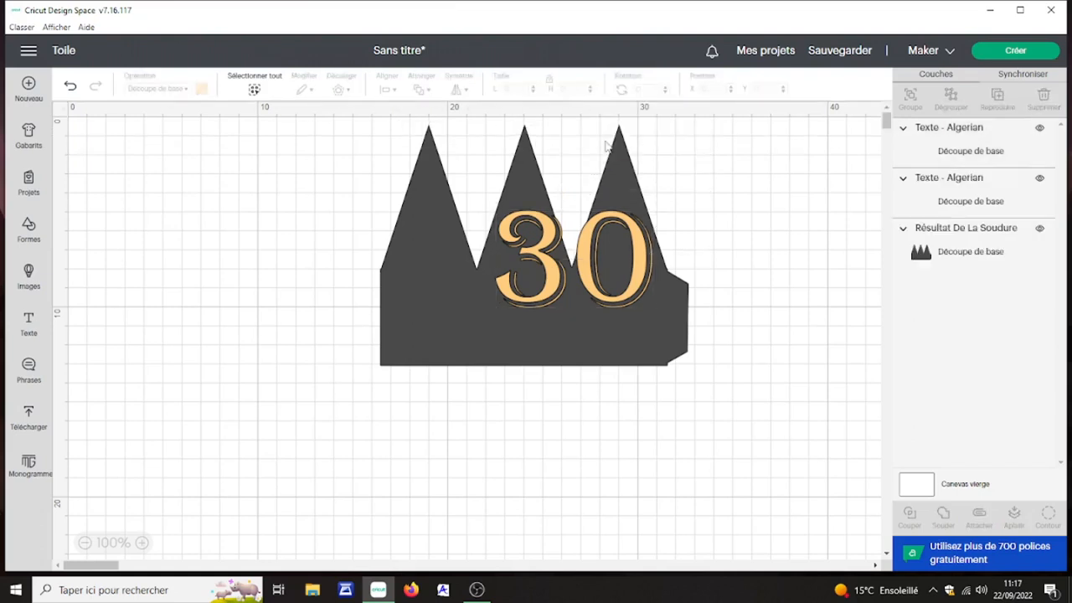
pyautogui.moveTo(591, 293); pyautogui.dragTo(546, 289)
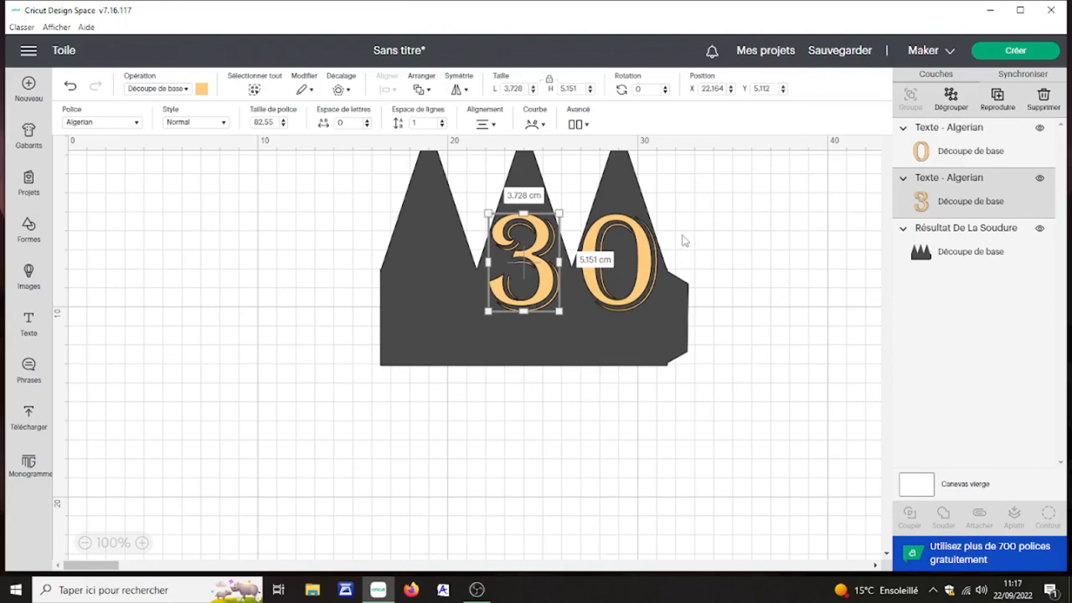
# Step: Hide the welded shape, centre the 3 and the 0 vertically with each other, and show the shape again
pyautogui.click(1041, 232)
pyautogui.moveTo(699, 267); pyautogui.dragTo(475, 323)
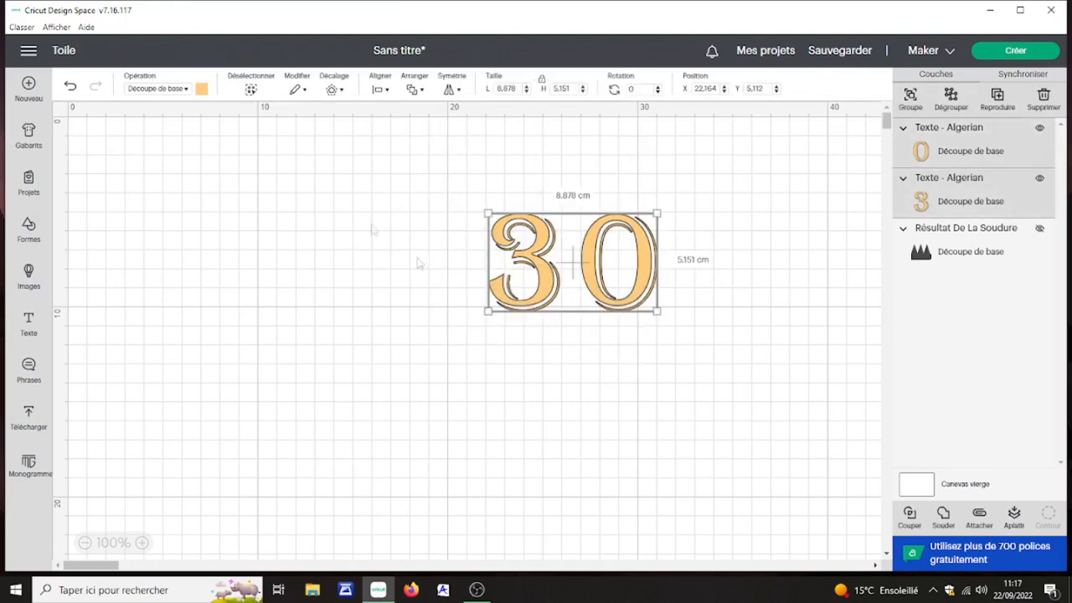
pyautogui.click(387, 92)
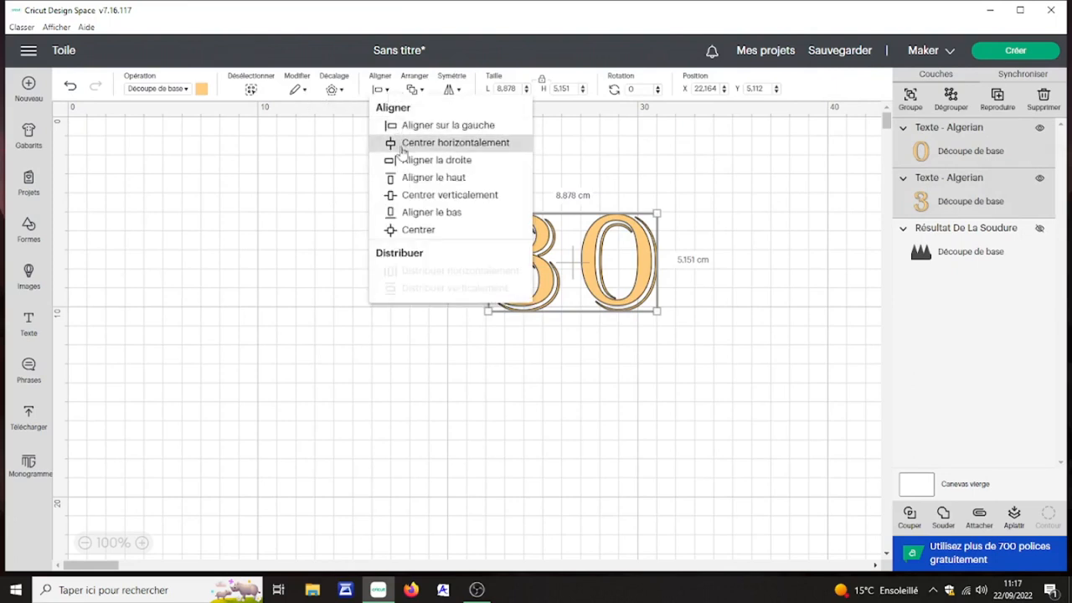
pyautogui.click(421, 202)
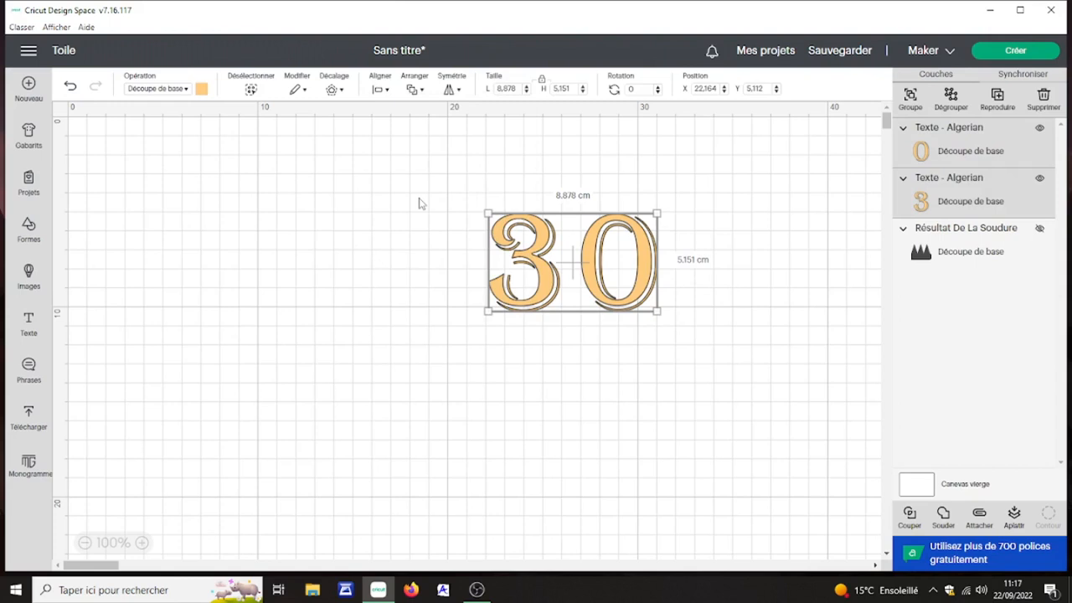
pyautogui.click(1039, 230)
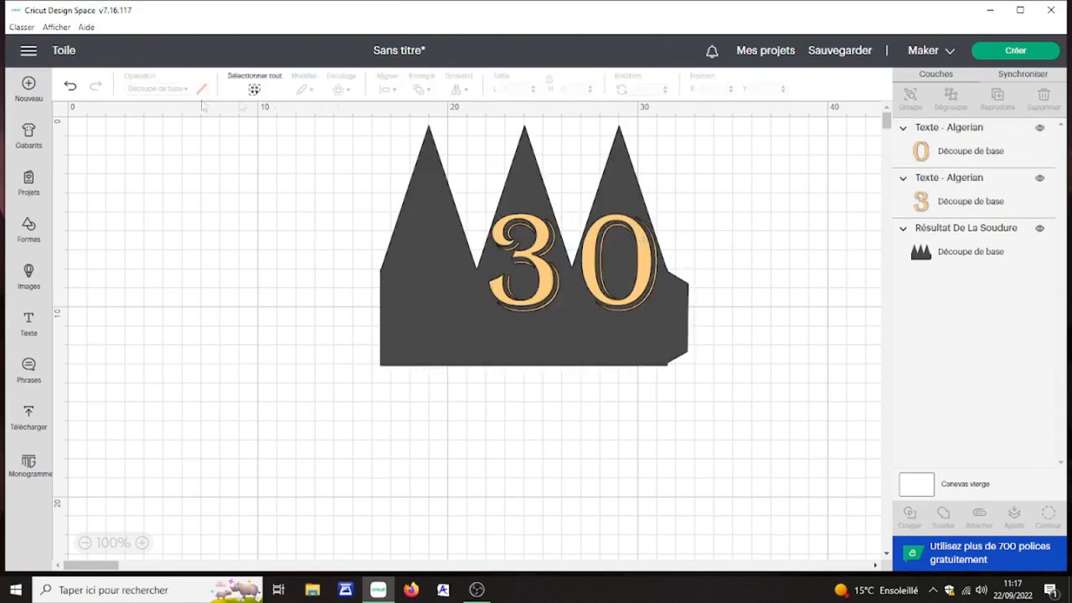
# Step: Add a second text reading "ANS" beside the welded shape
pyautogui.click(28, 323)
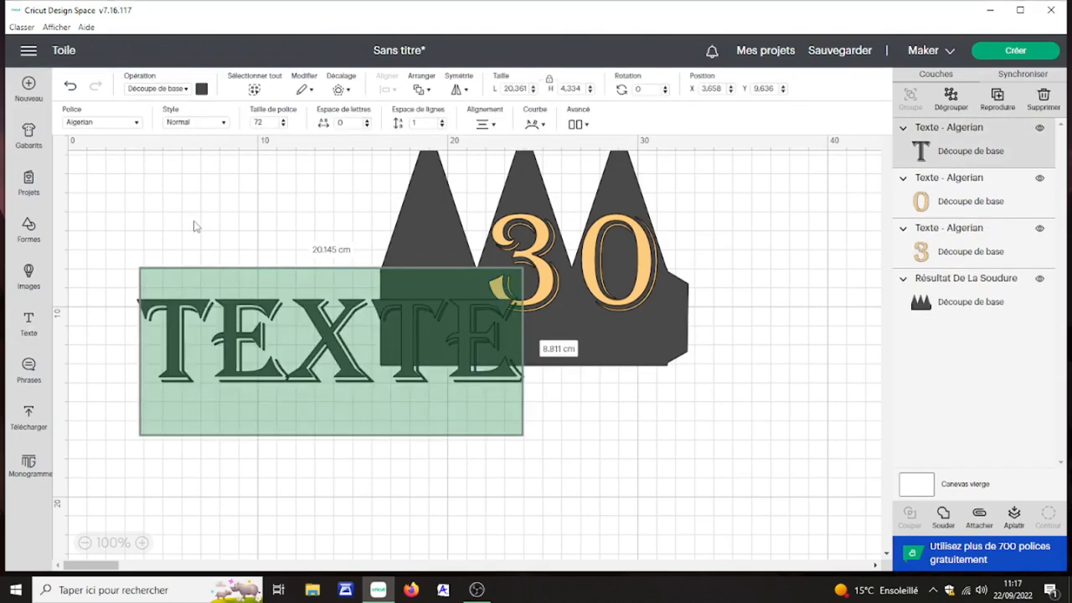
pyautogui.write('AN')
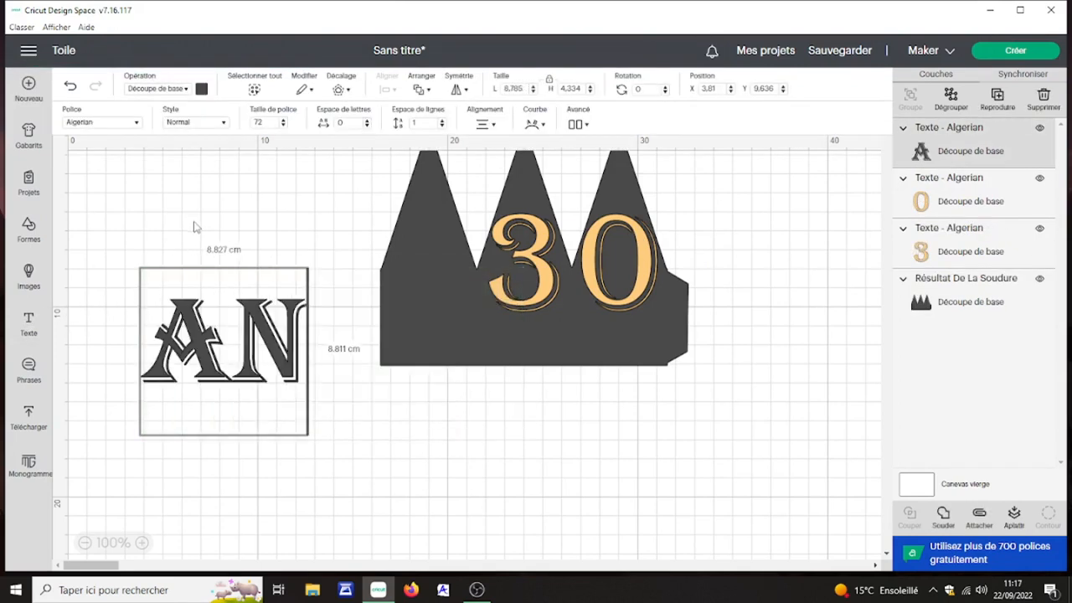
pyautogui.write('S')
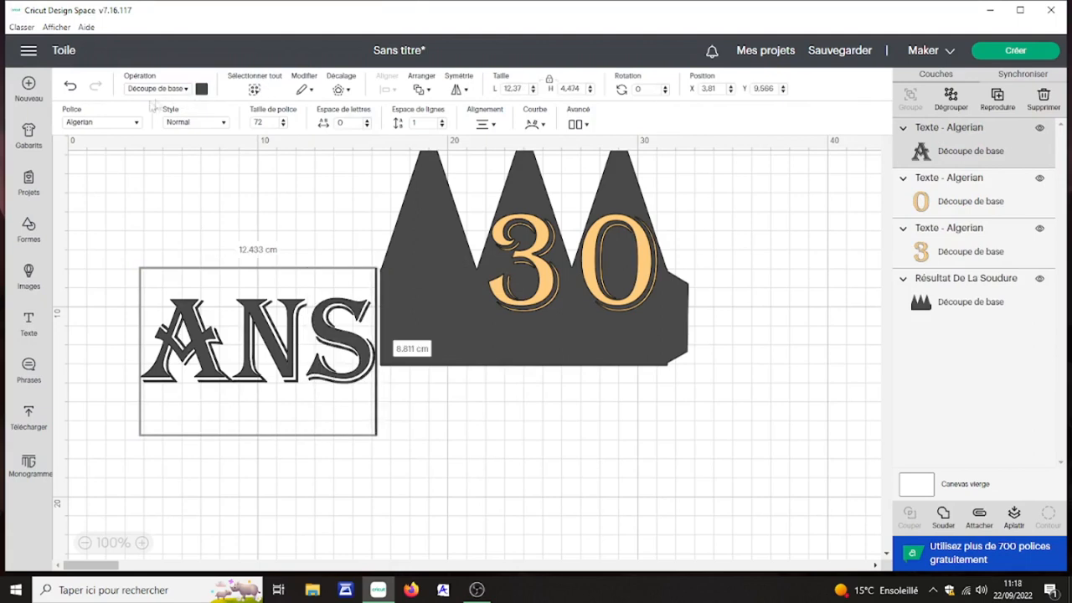
# Step: Change the font of the "ANS" text to the BFC Perfect Practice system font
pyautogui.click(136, 124)
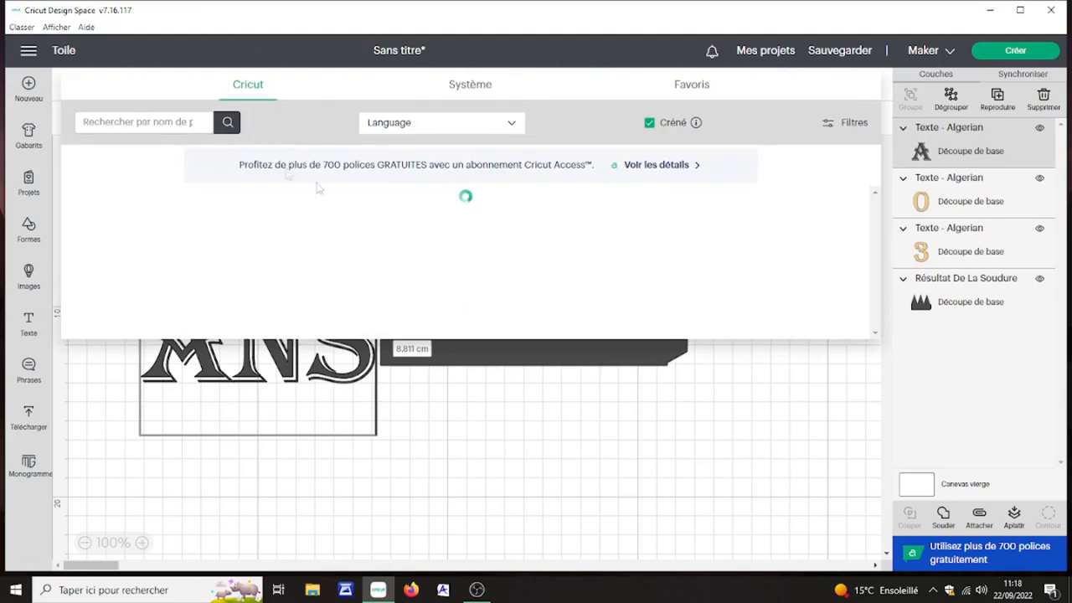
pyautogui.click(484, 86)
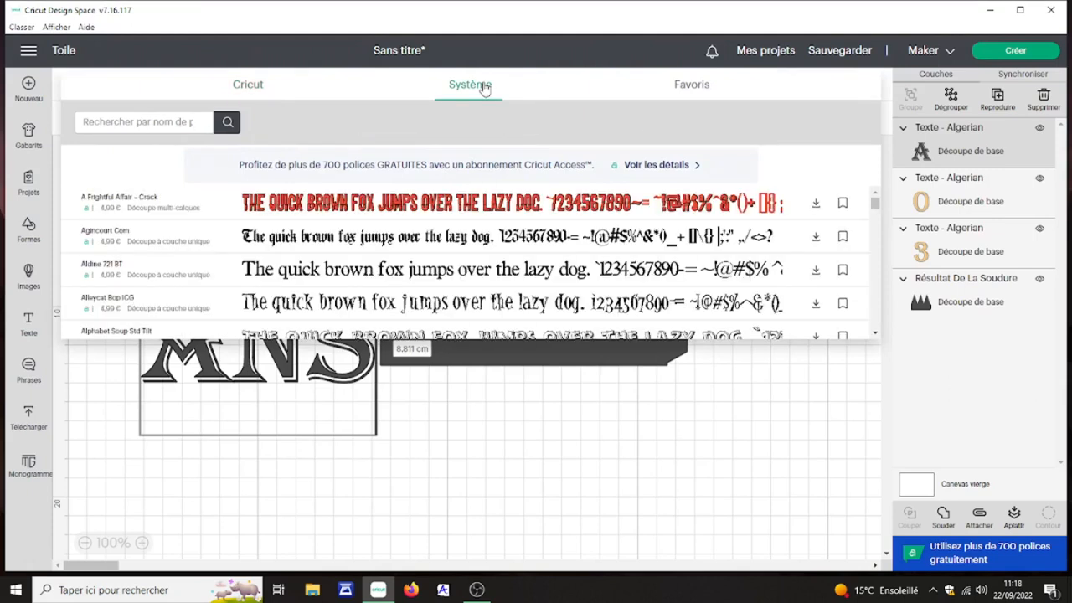
pyautogui.scroll(-3, 391, 274)
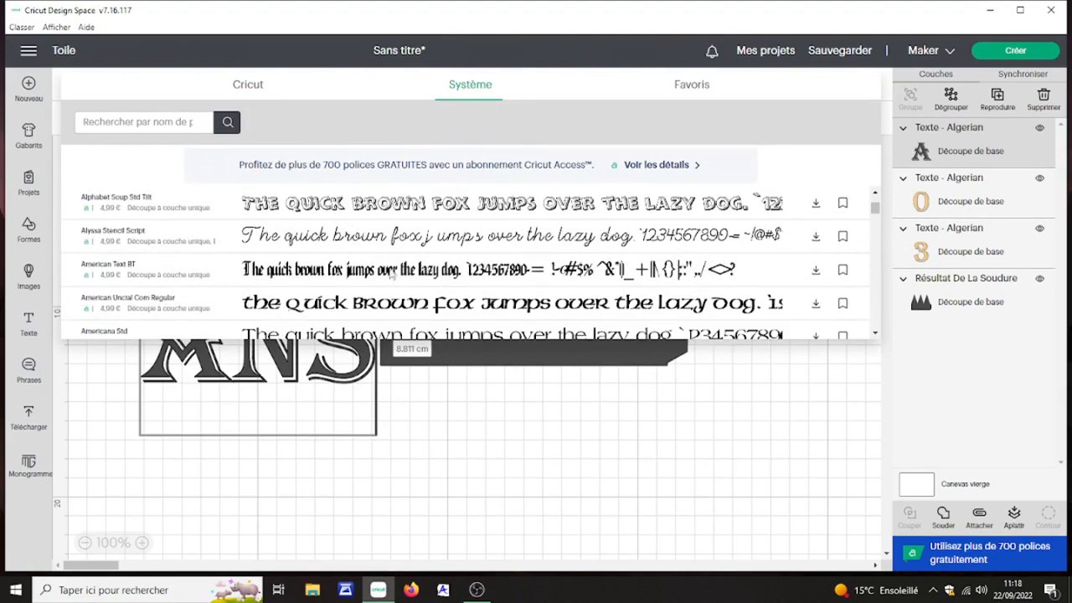
pyautogui.scroll(-3, 391, 274)
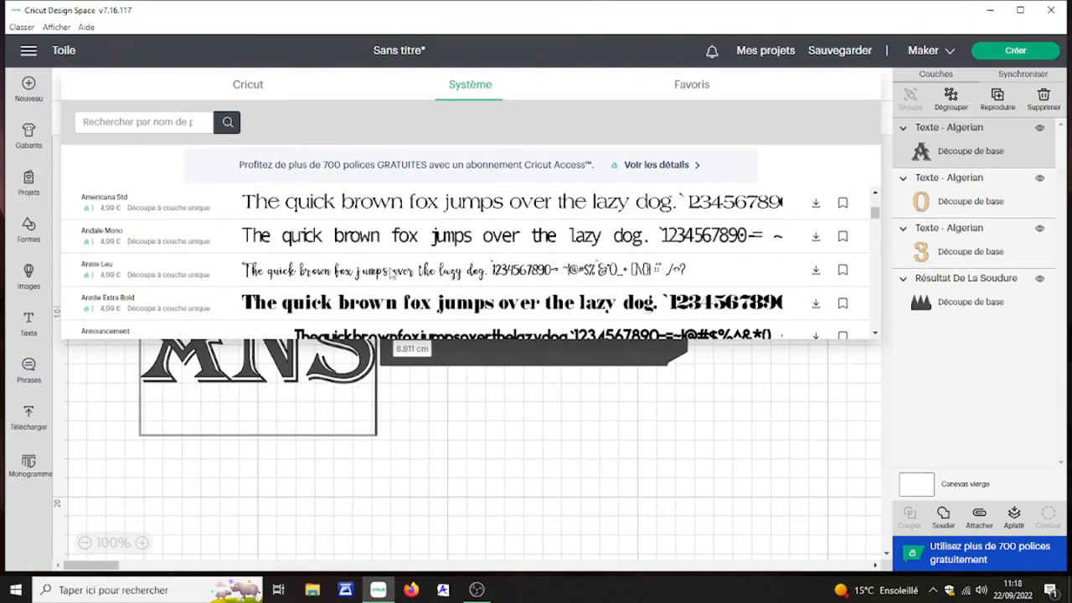
pyautogui.scroll(-2, 391, 271)
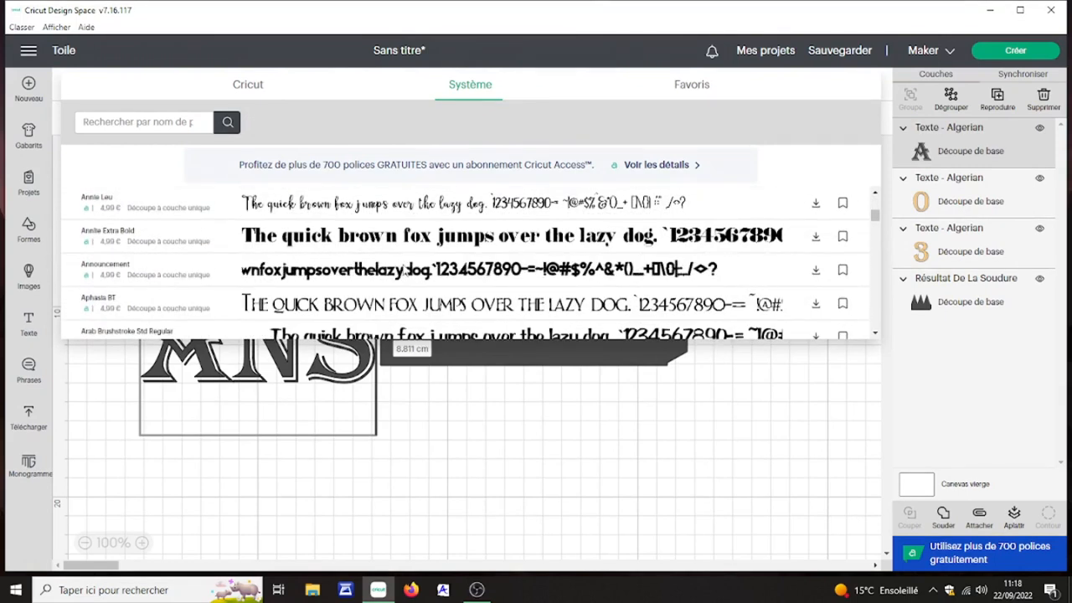
pyautogui.scroll(-4, 402, 293)
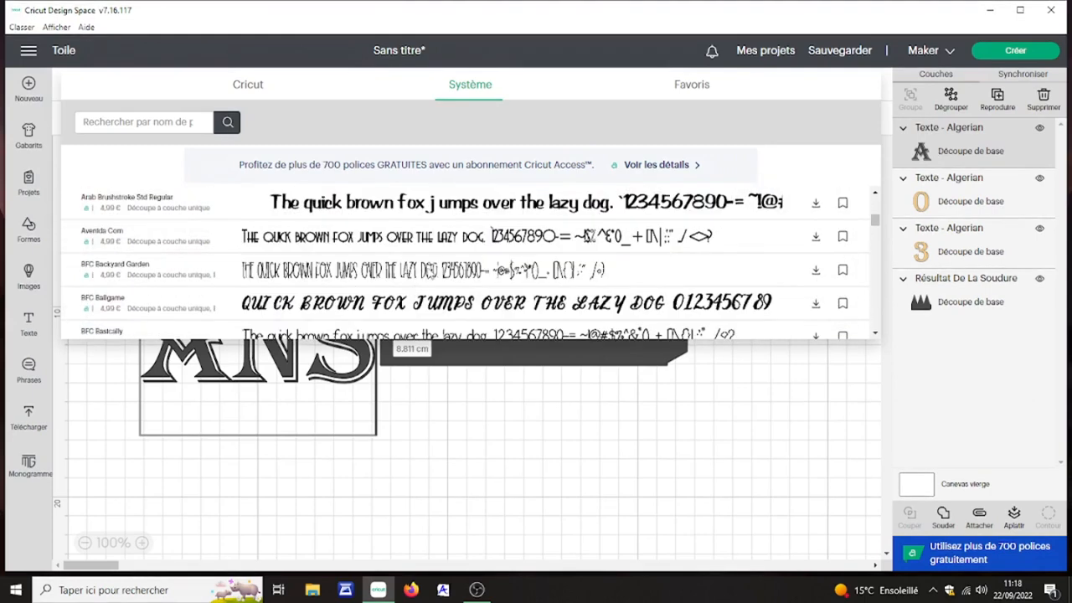
pyautogui.scroll(-5, 429, 272)
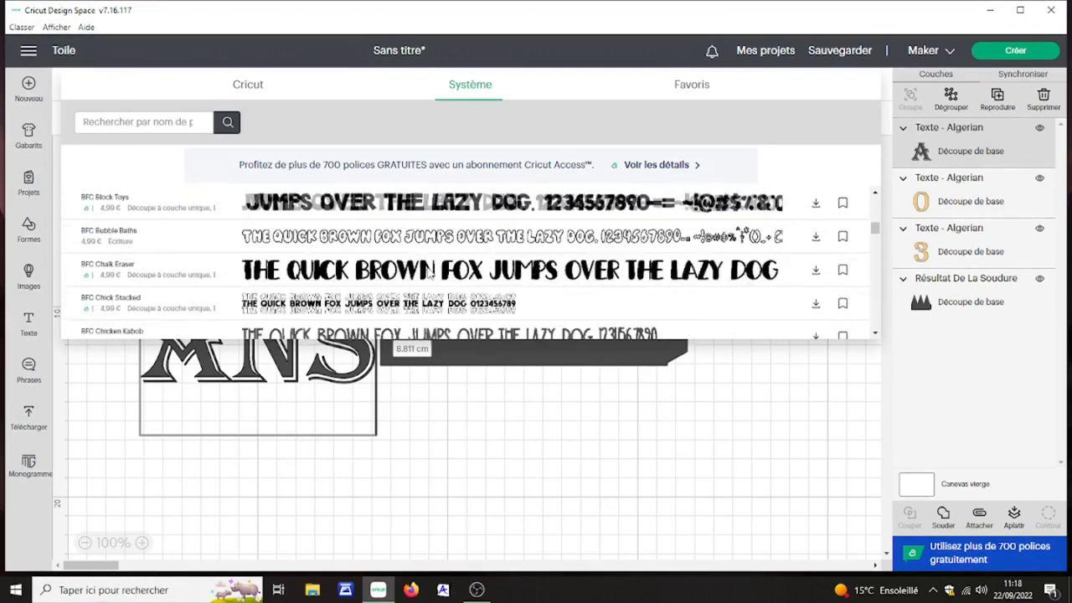
pyautogui.scroll(-2, 429, 272)
pyautogui.scroll(-5, 432, 276)
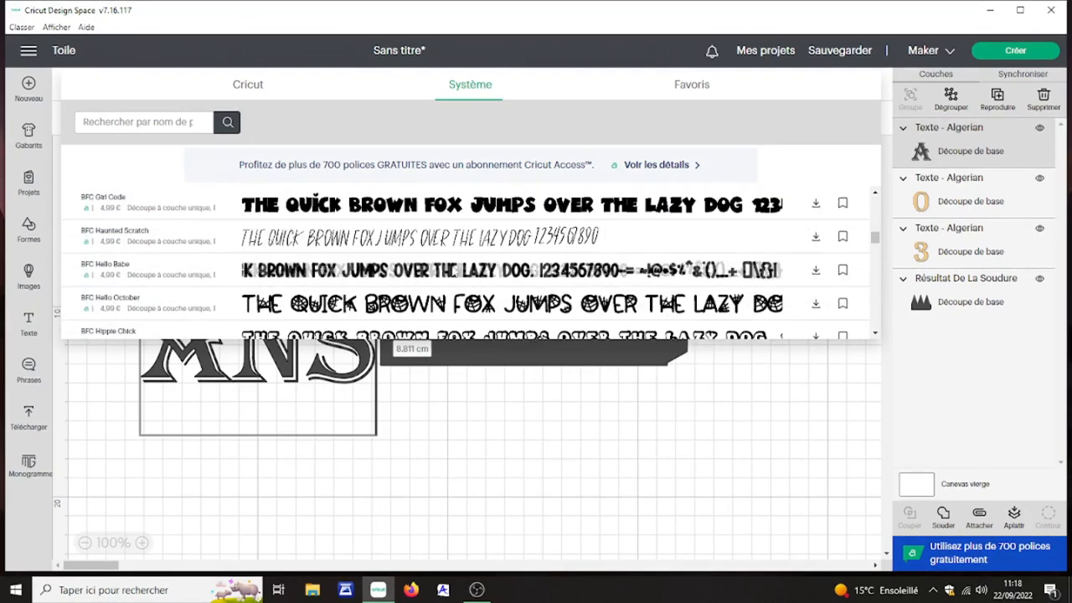
pyautogui.scroll(-2, 456, 255)
pyautogui.scroll(-3, 456, 256)
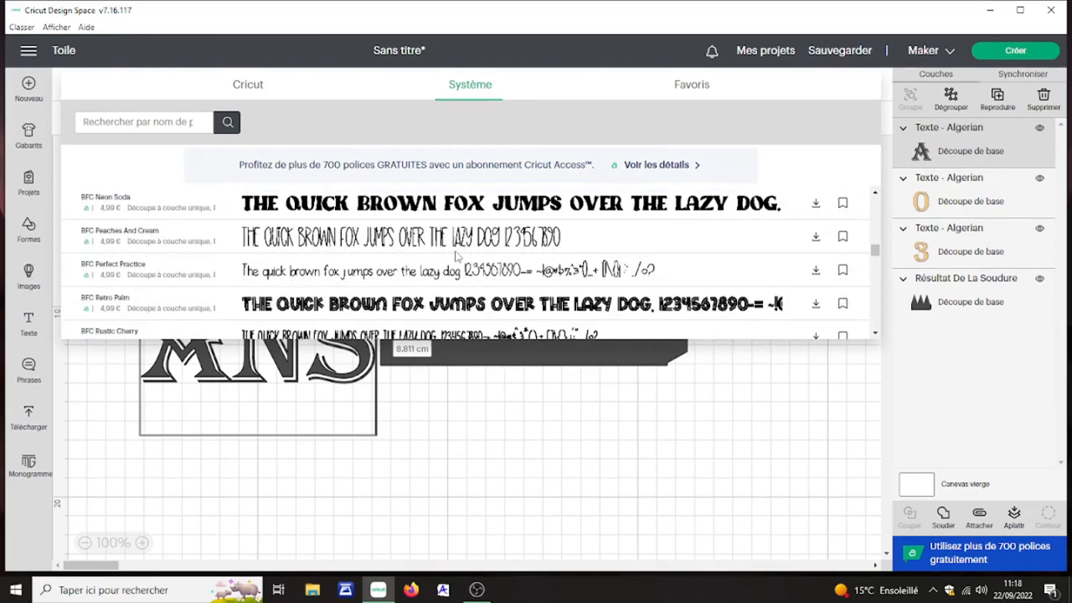
pyautogui.scroll(-1, 457, 256)
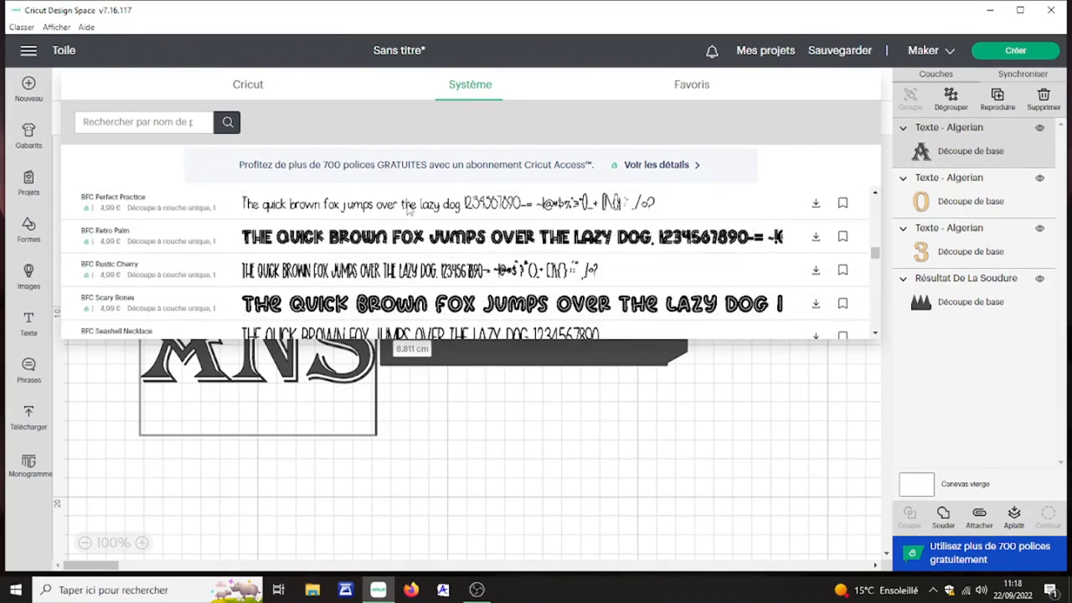
pyautogui.click(406, 202)
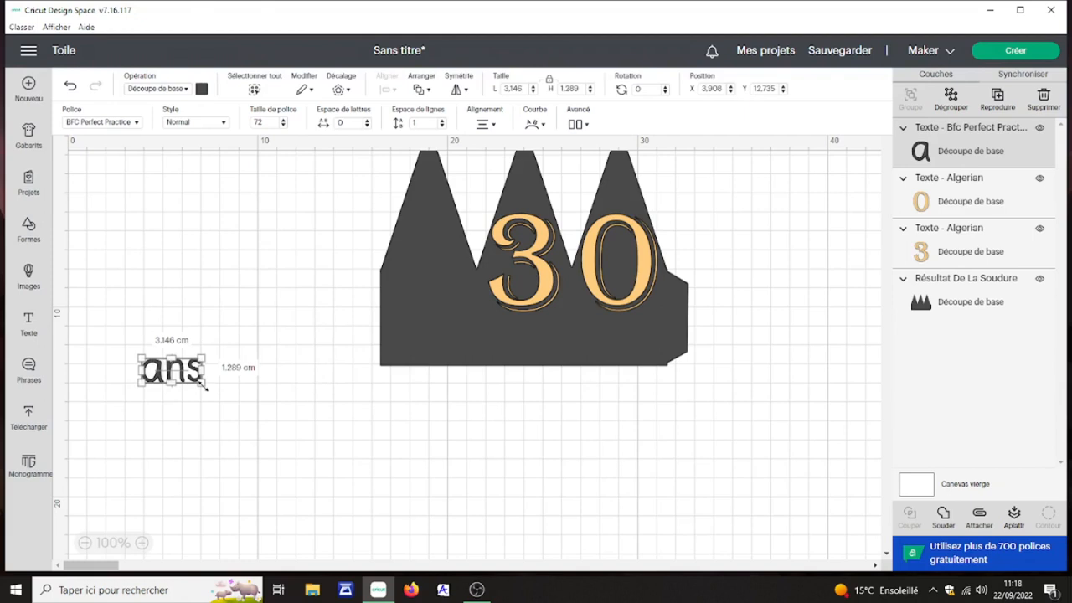
# Step: Enlarge the "ans" text to about 6.5 by 2.66 cm, move it beneath the "30" and colour it light orange
pyautogui.moveTo(206, 386); pyautogui.dragTo(570, 376)
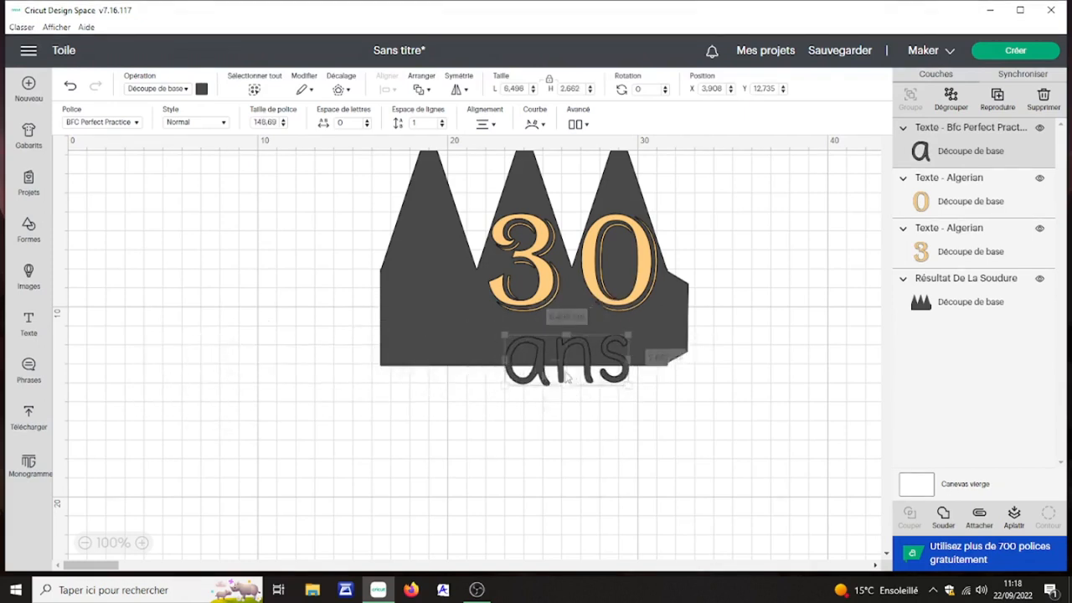
pyautogui.click(200, 89)
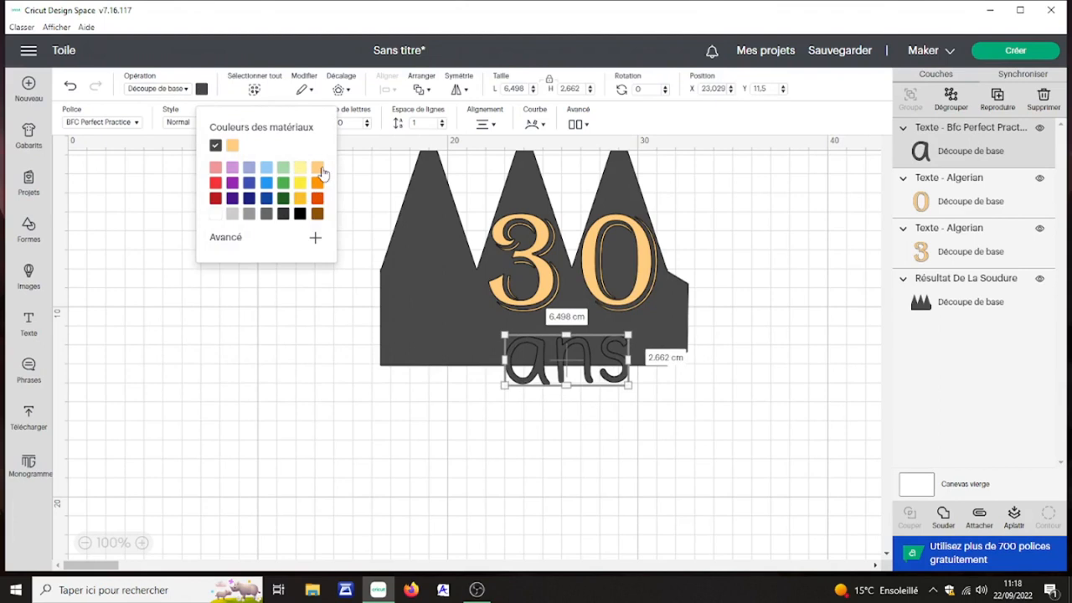
pyautogui.click(317, 168)
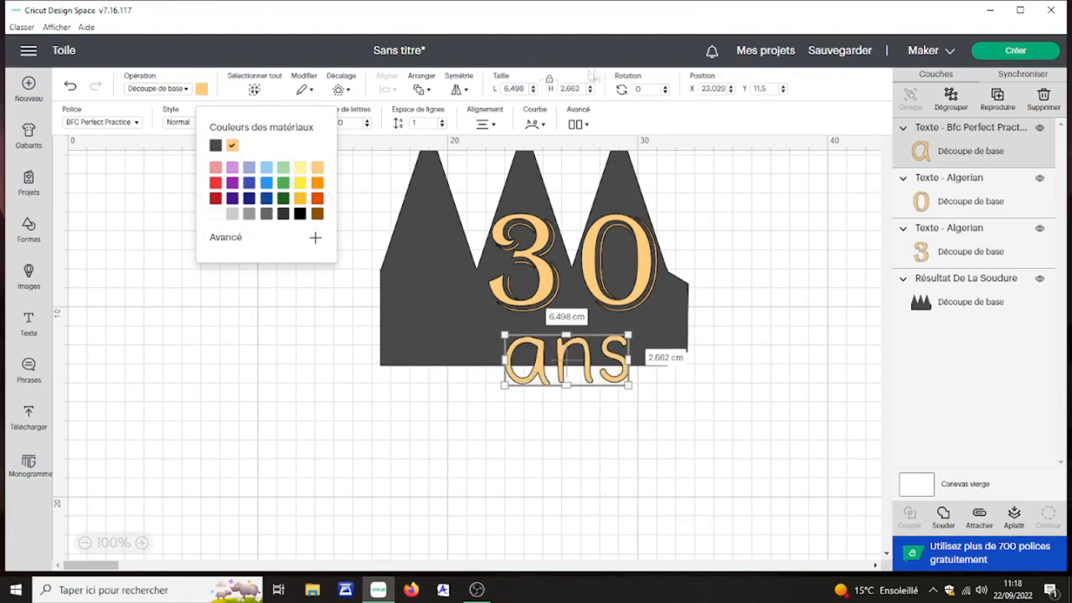
# Step: Unlock the proportions of "ans", stretch it to about 8.97 by 1.6 cm and fit it inside the base beneath the "30"
pyautogui.click(551, 83)
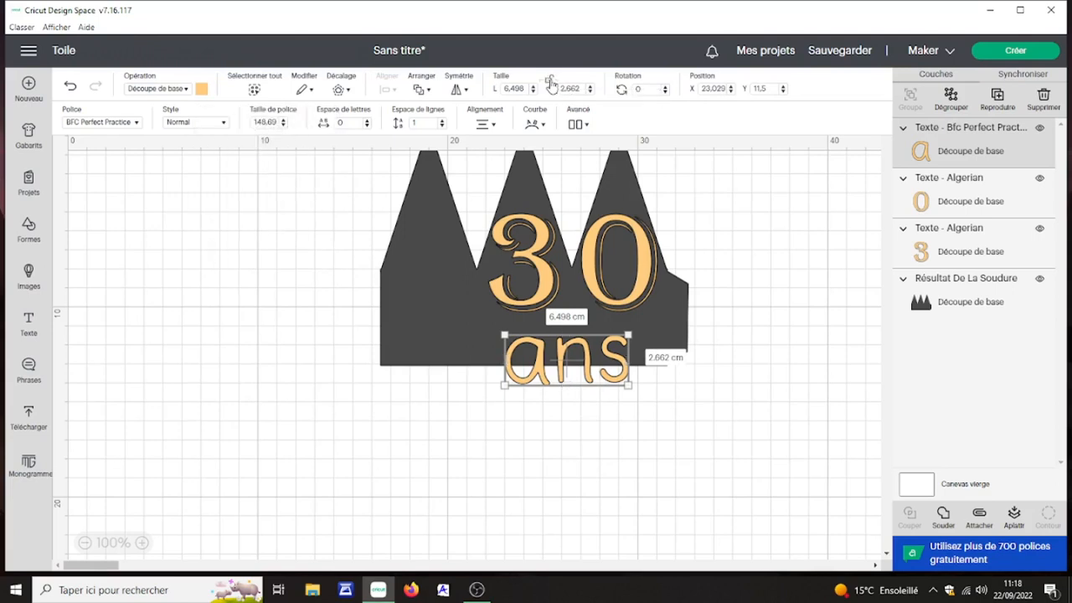
pyautogui.moveTo(505, 384); pyautogui.dragTo(457, 366)
pyautogui.moveTo(559, 351); pyautogui.dragTo(585, 337)
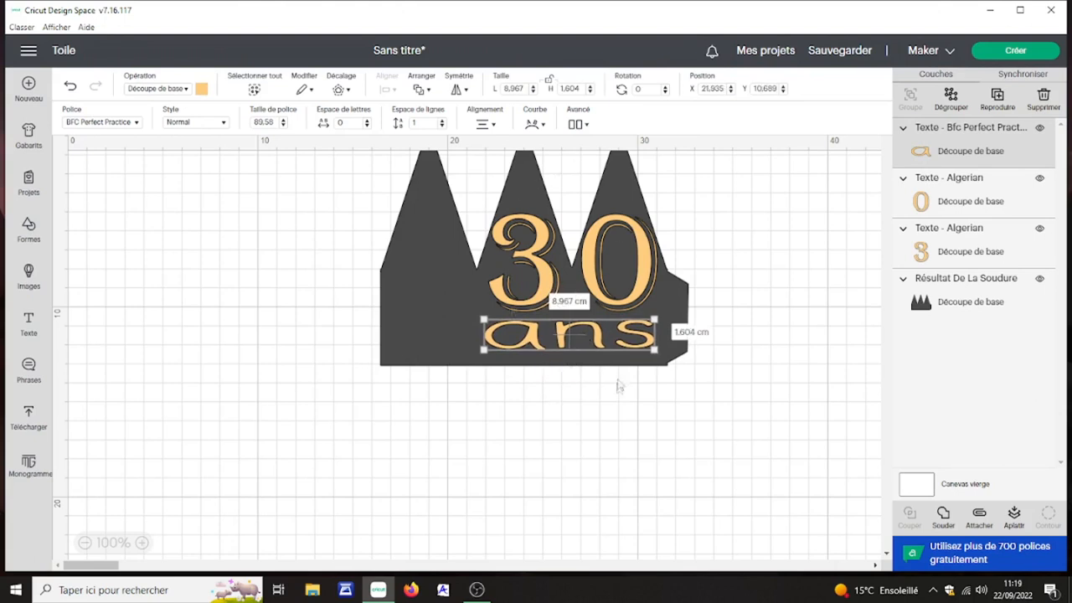
pyautogui.click(574, 402)
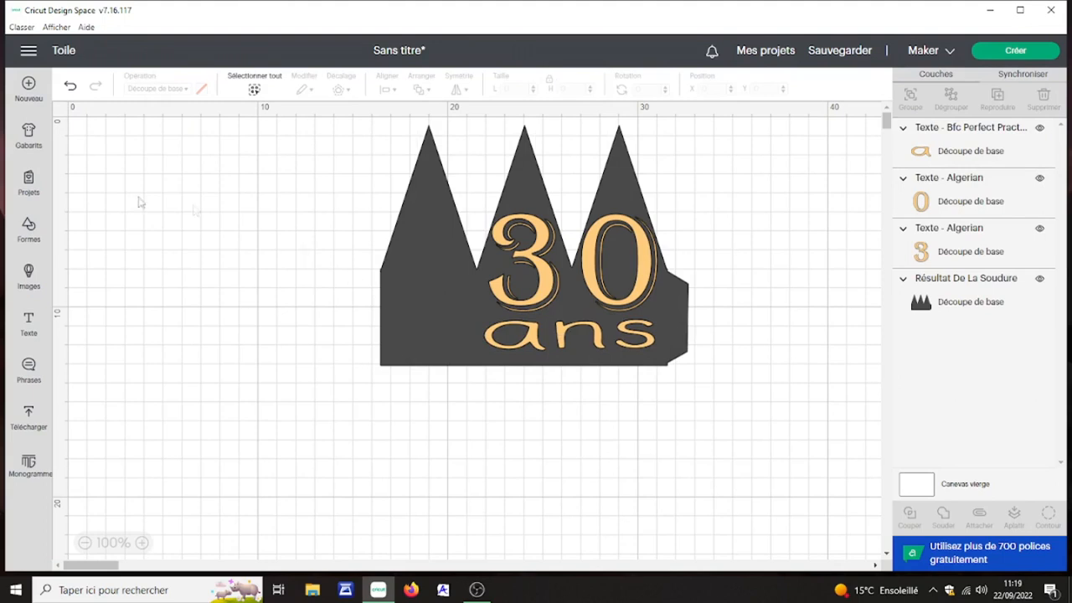
# Step: Add a light orange five-pointed star about 2.08 by 1.98 cm at the foot of the left-hand point
pyautogui.click(29, 228)
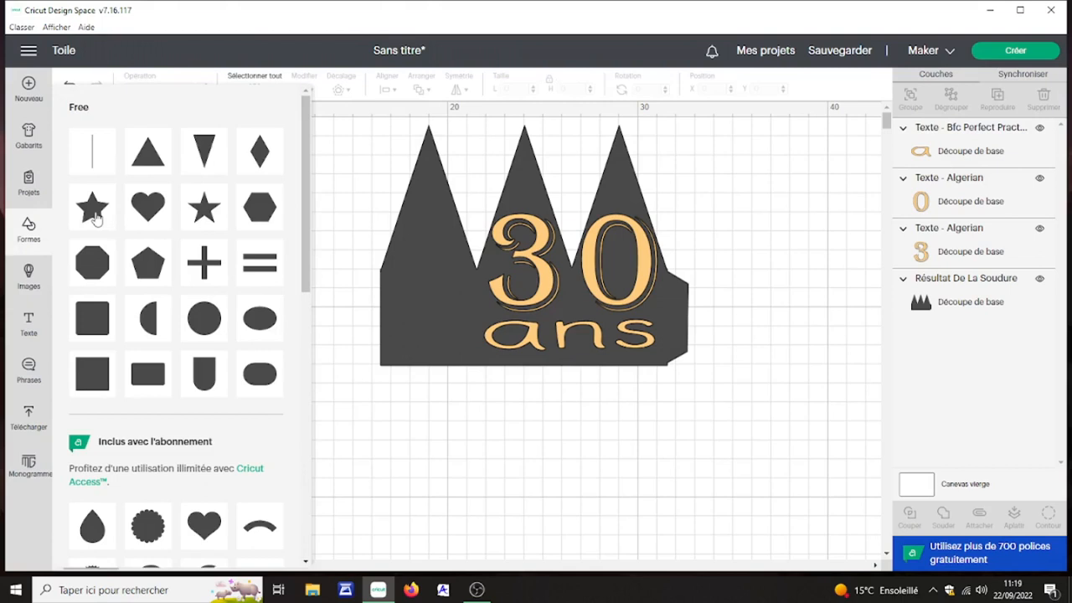
pyautogui.click(98, 216)
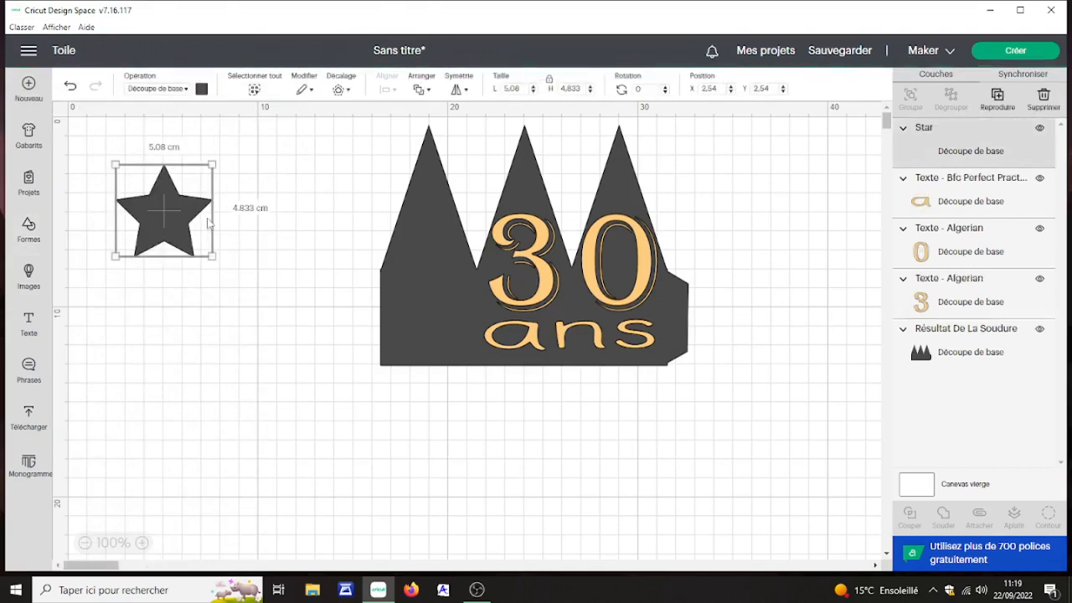
pyautogui.click(201, 89)
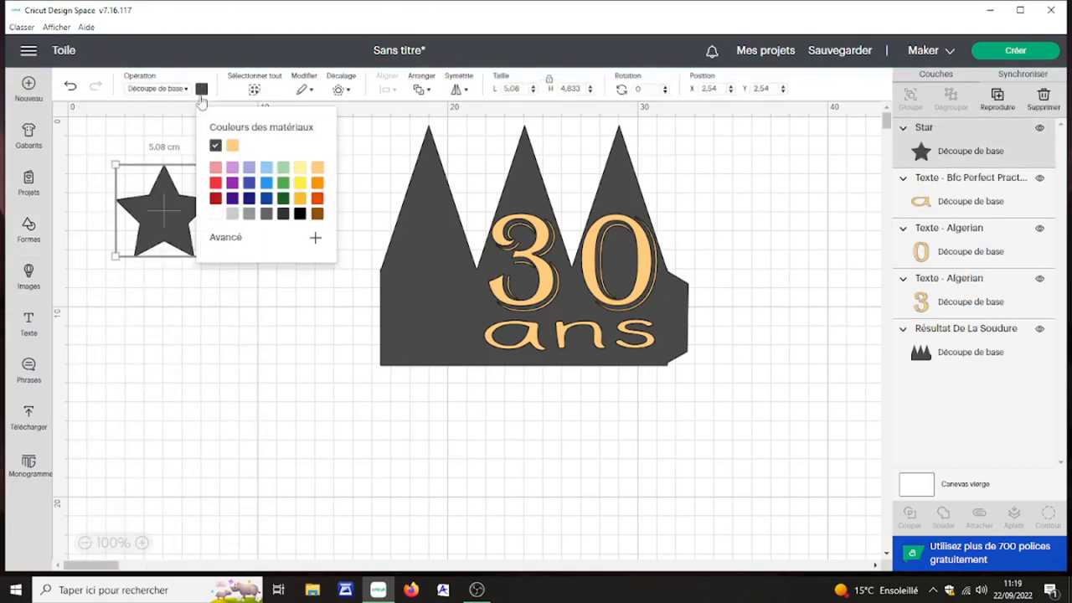
pyautogui.click(317, 167)
pyautogui.click(167, 308)
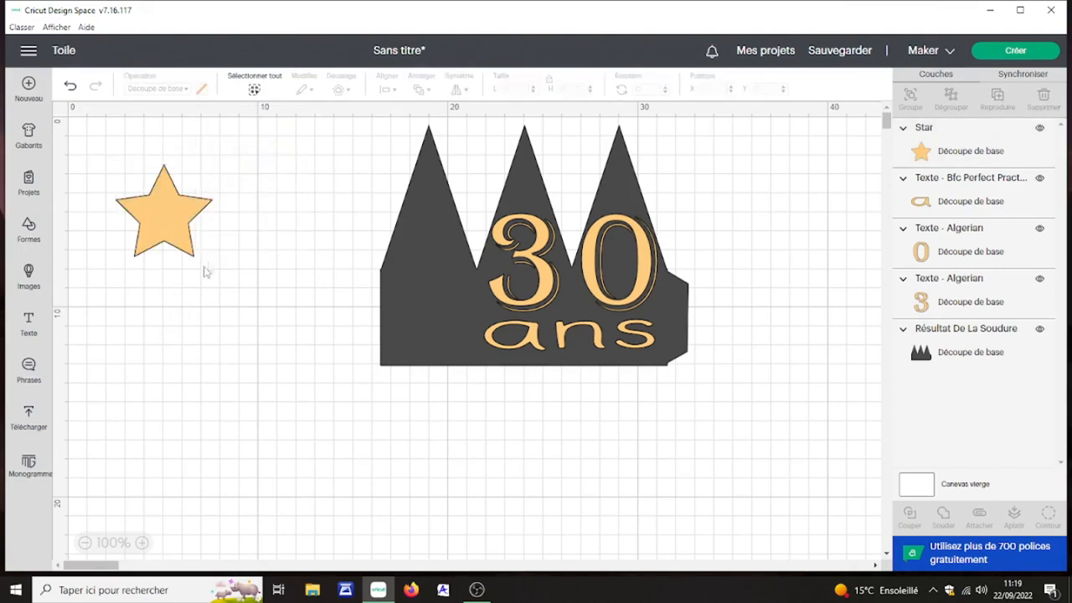
pyautogui.moveTo(164, 234); pyautogui.dragTo(286, 282)
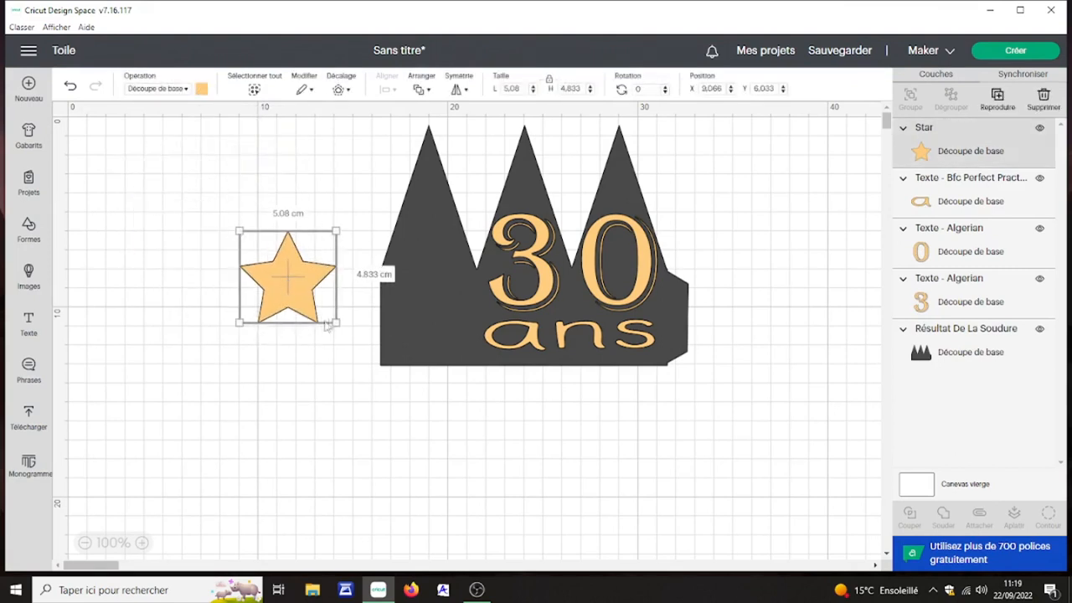
pyautogui.moveTo(335, 322); pyautogui.dragTo(429, 276)
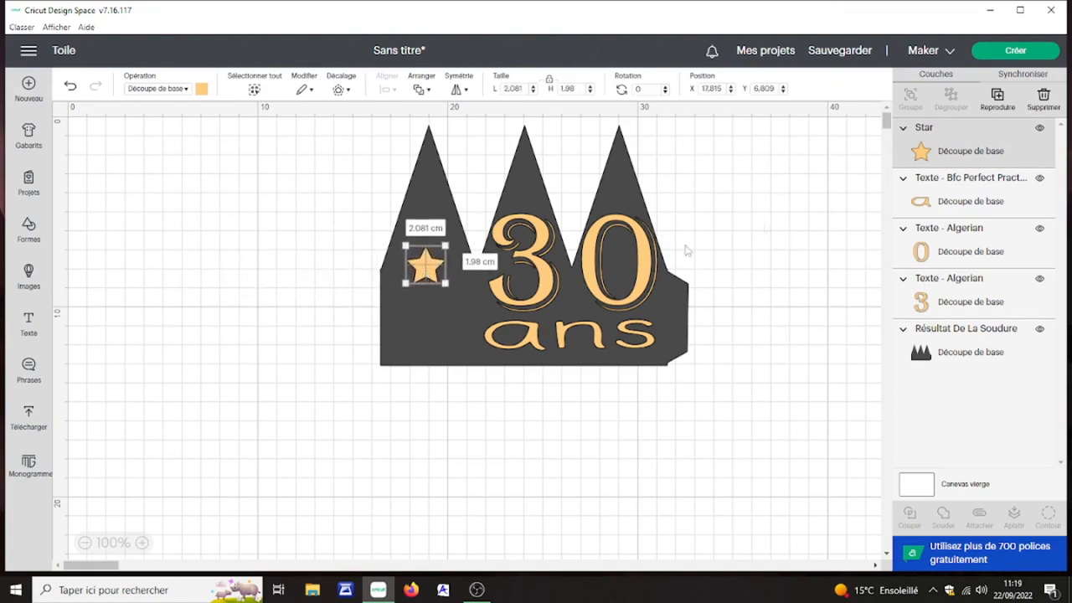
# Step: Duplicate the star twice, placing one copy beside "ans" and the other, reduced to about 1.31 by 1.24 cm, in the right-hand point
pyautogui.click(1001, 98)
pyautogui.click(1000, 99)
pyautogui.moveTo(191, 236); pyautogui.dragTo(447, 334)
pyautogui.moveTo(161, 211); pyautogui.dragTo(627, 190)
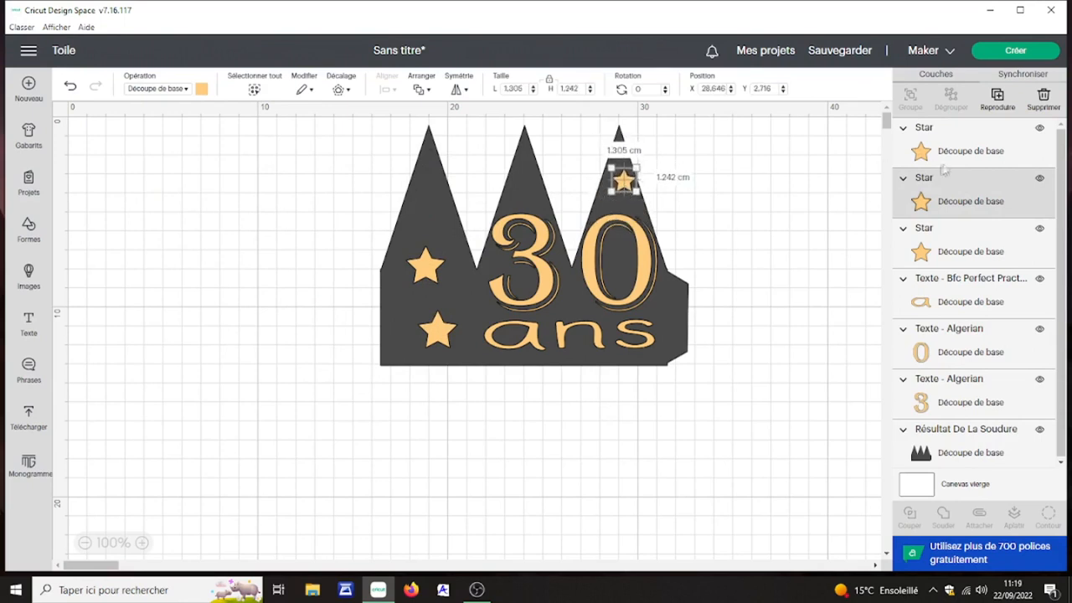
# Step: Duplicate the small star and place the copy near the left edge of the shape, between the two larger stars
pyautogui.hotkey('ctrl', 'd')
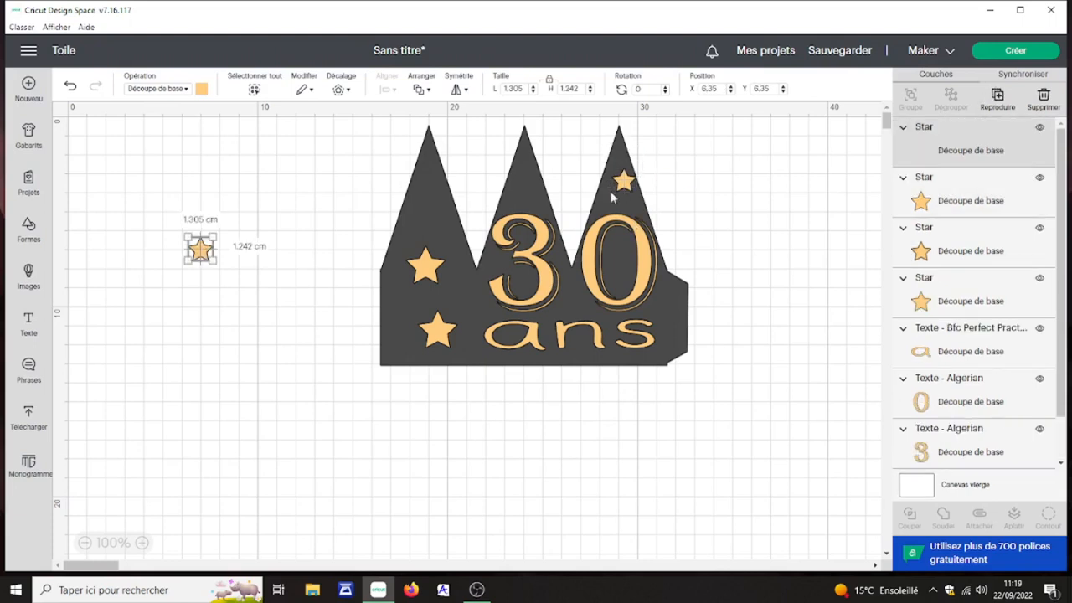
pyautogui.moveTo(200, 254); pyautogui.dragTo(402, 308)
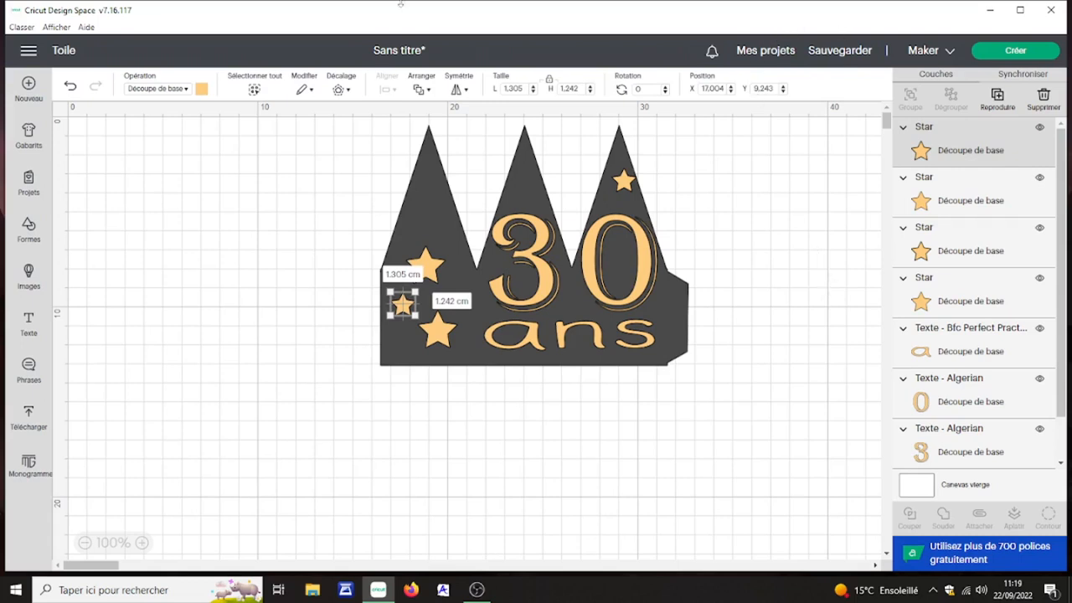
pyautogui.click(405, 351)
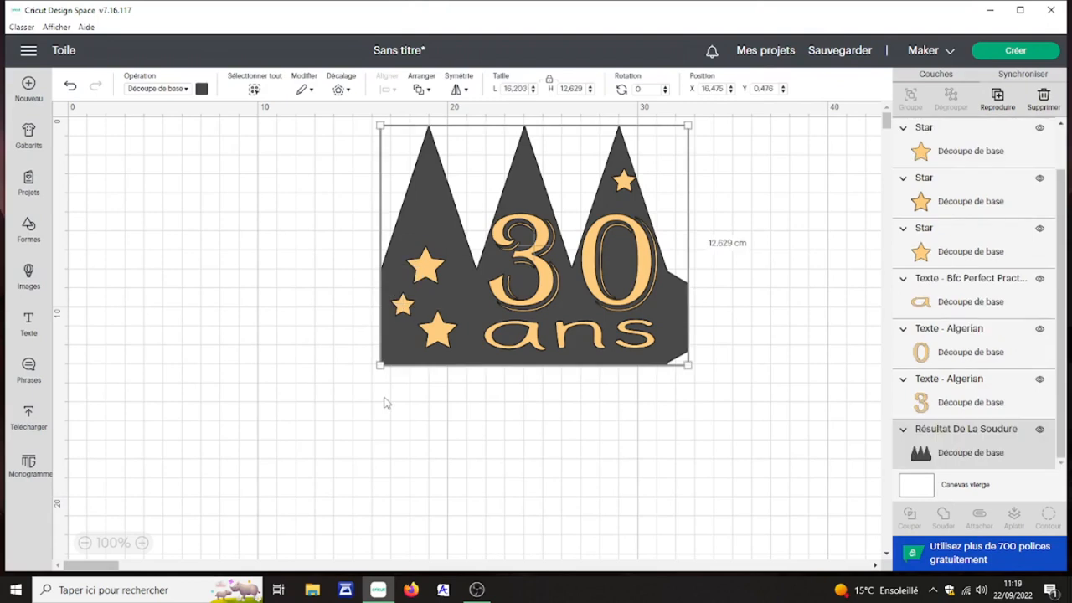